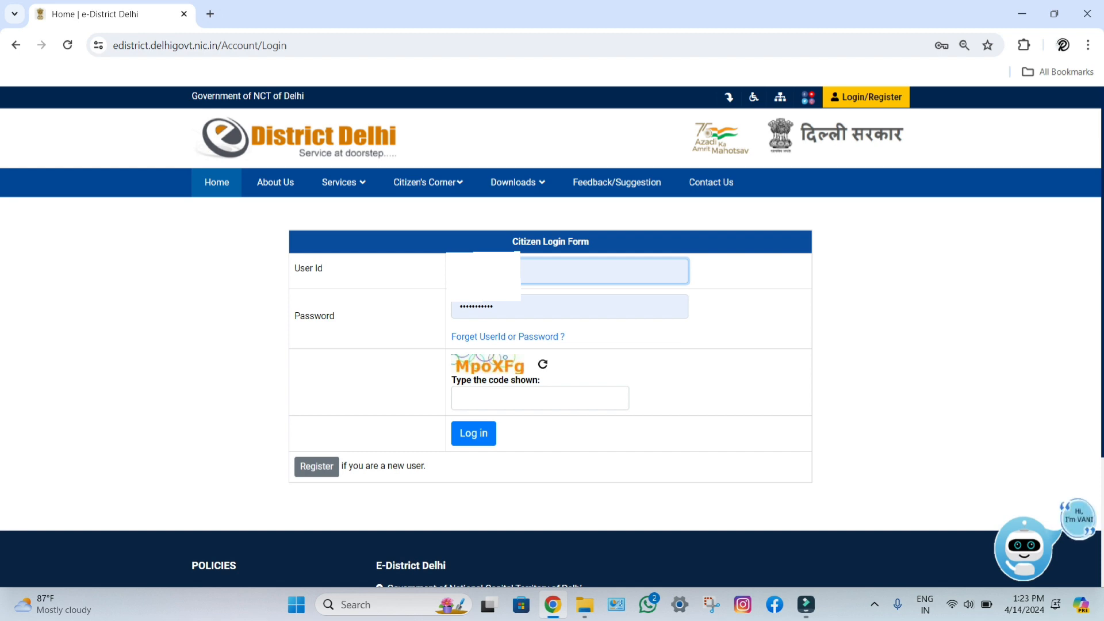
Step: Enter the captcha code shown and submit the Citizen Login Form
{"action": "left_click", "coordinate": [541, 398]}
{"action": "type", "text": "MpoXFg"}
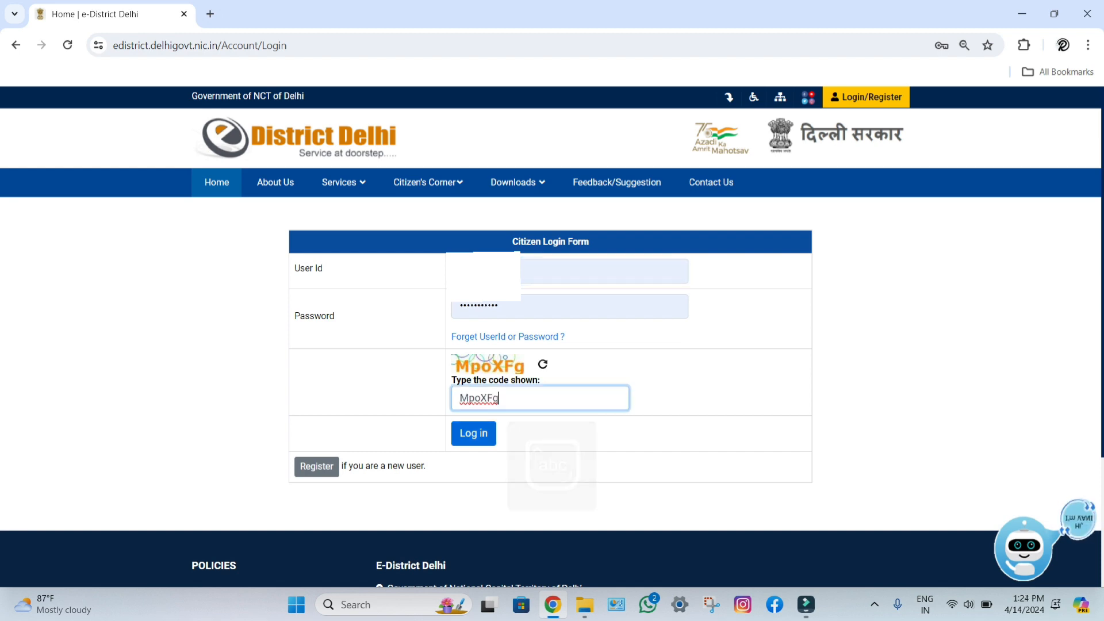
{"action": "key", "text": "Return"}
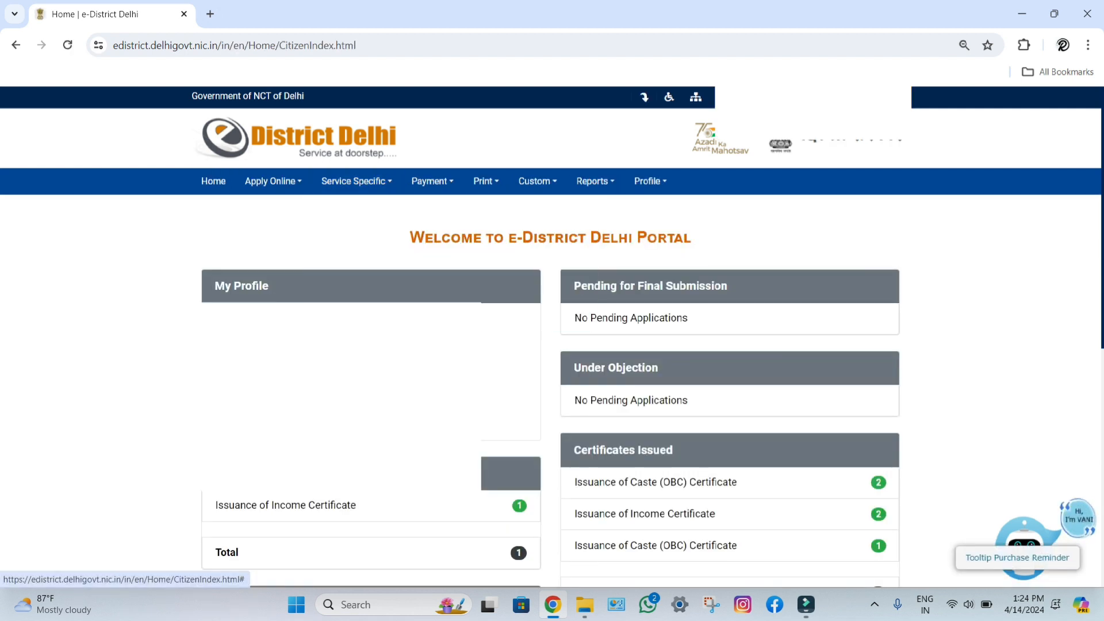
Step: Apply for the Caste (OBC) Certificate from Apply Online services using the first applicant profile
{"action": "mouse_move", "coordinate": [269, 181]}
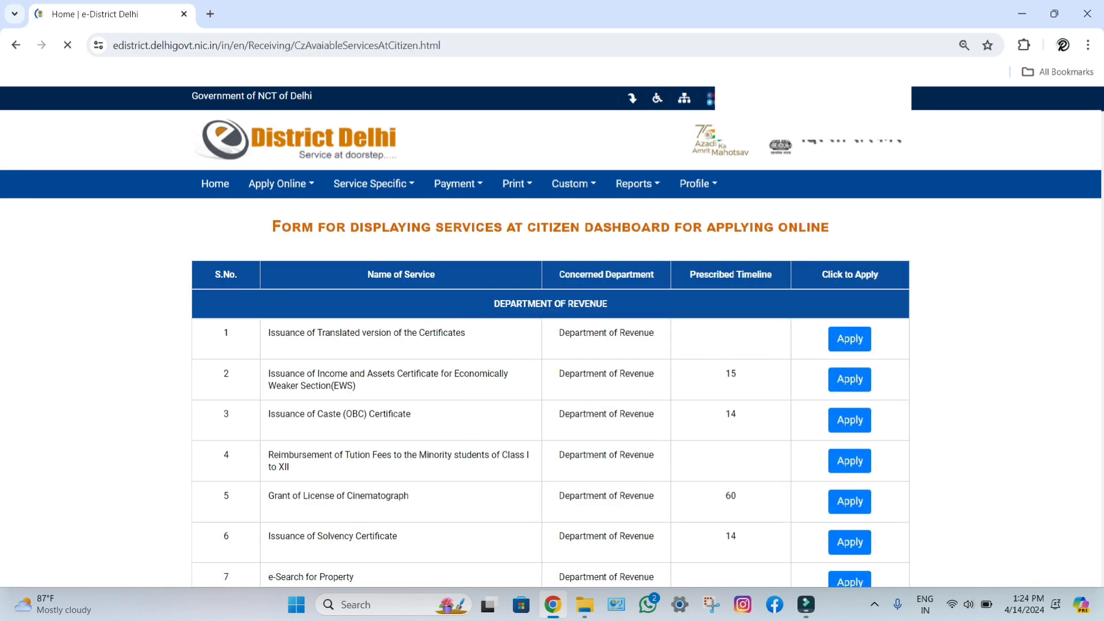
{"action": "key", "text": "ctrl+f"}
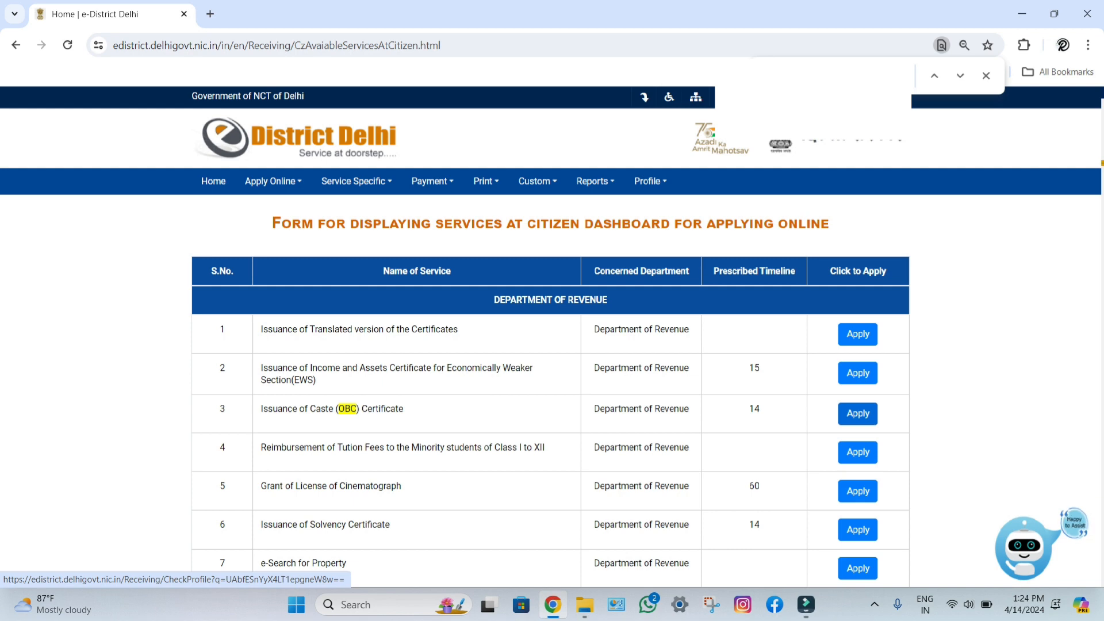
{"action": "left_click", "coordinate": [857, 414]}
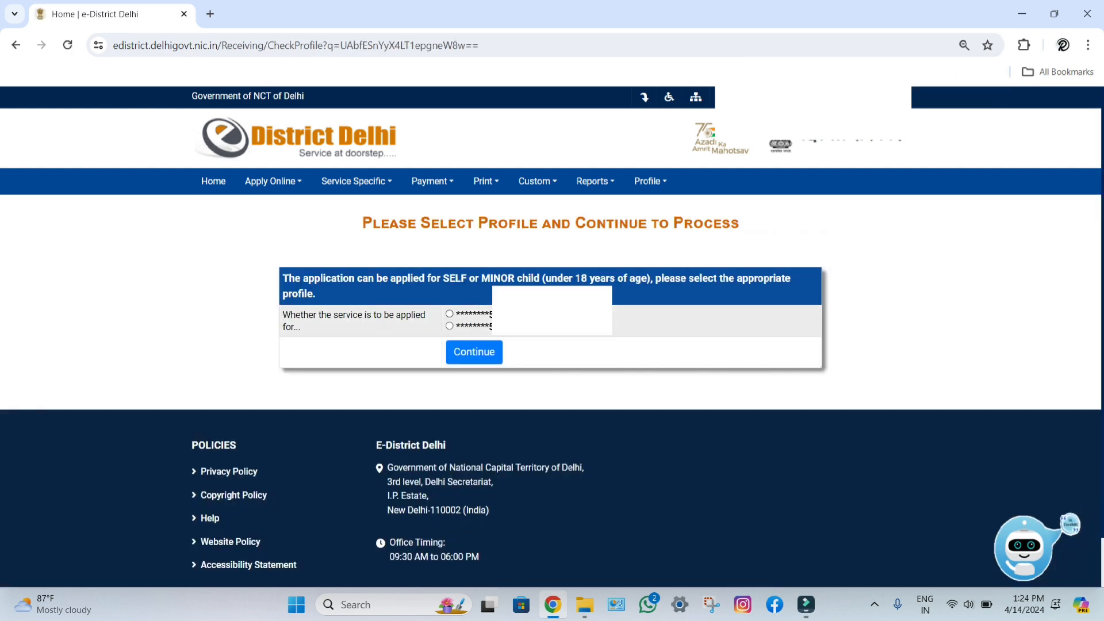
{"action": "left_click", "coordinate": [449, 314]}
{"action": "left_click", "coordinate": [473, 352]}
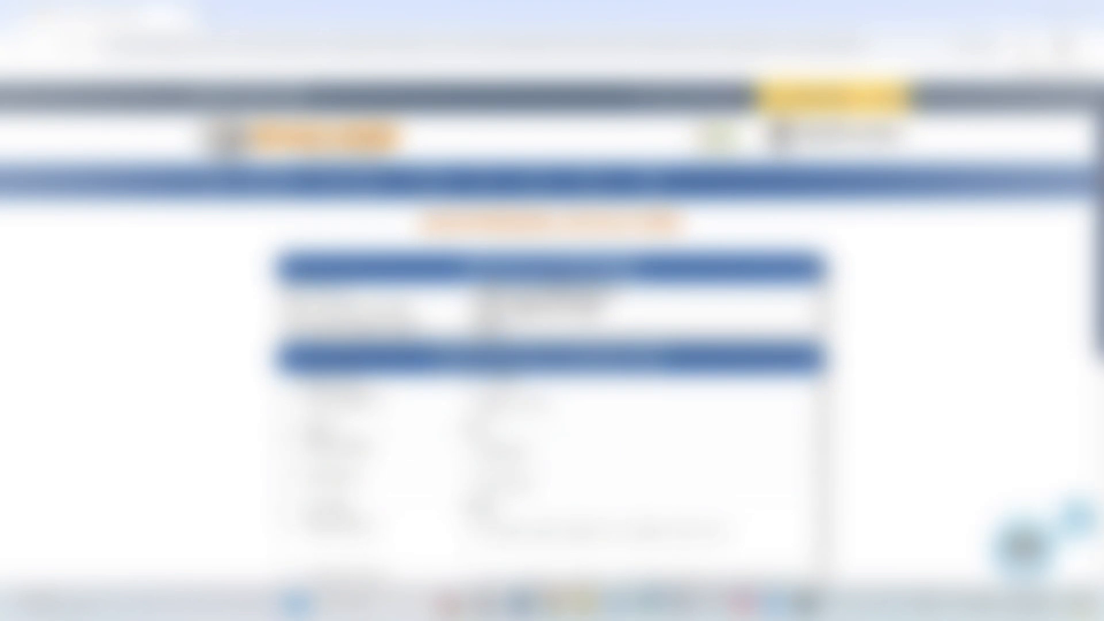
{"action": "scroll", "coordinate": [552, 333], "scroll_direction": "down", "scroll_amount": 7}
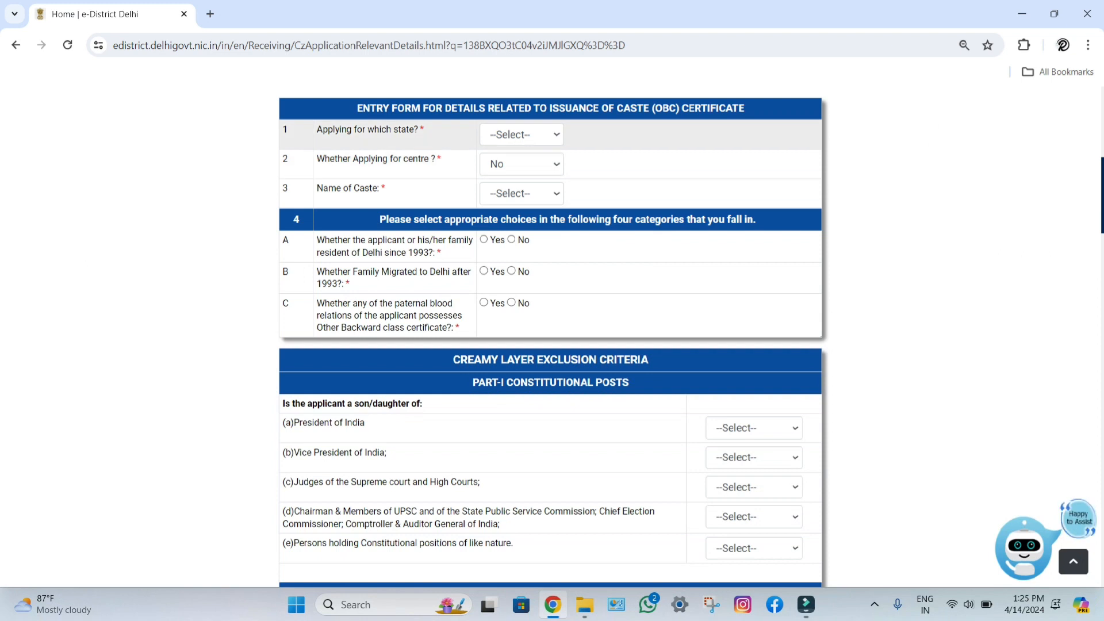
Step: Expand the 'Applying for which state?' dropdown on the OBC form
{"action": "left_click", "coordinate": [522, 134]}
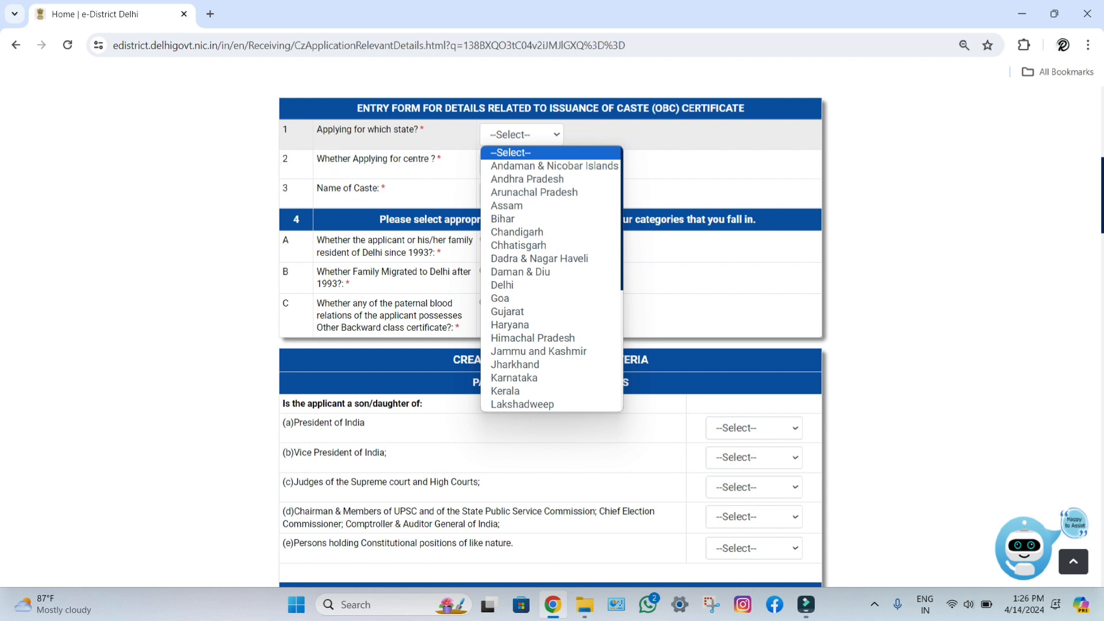
Step: Choose Uttar Pradesh, centre No, caste YADAV, Delhi residence since 1993 No, migration after 1993 Yes
{"action": "key", "text": "u"}
{"action": "key", "text": "Down"}
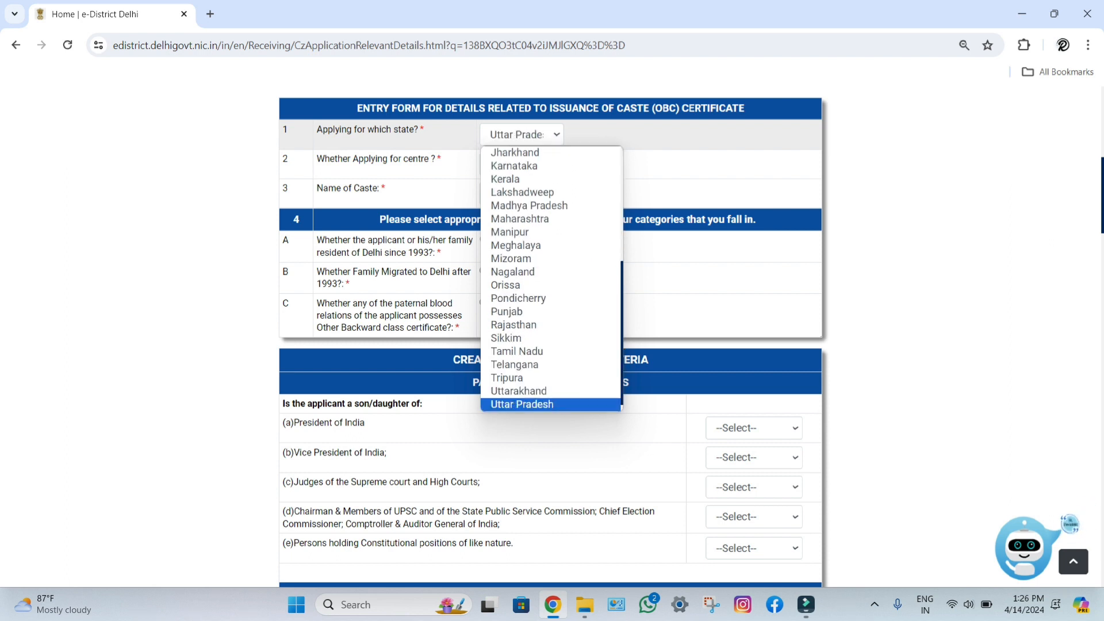
{"action": "key", "text": "Return"}
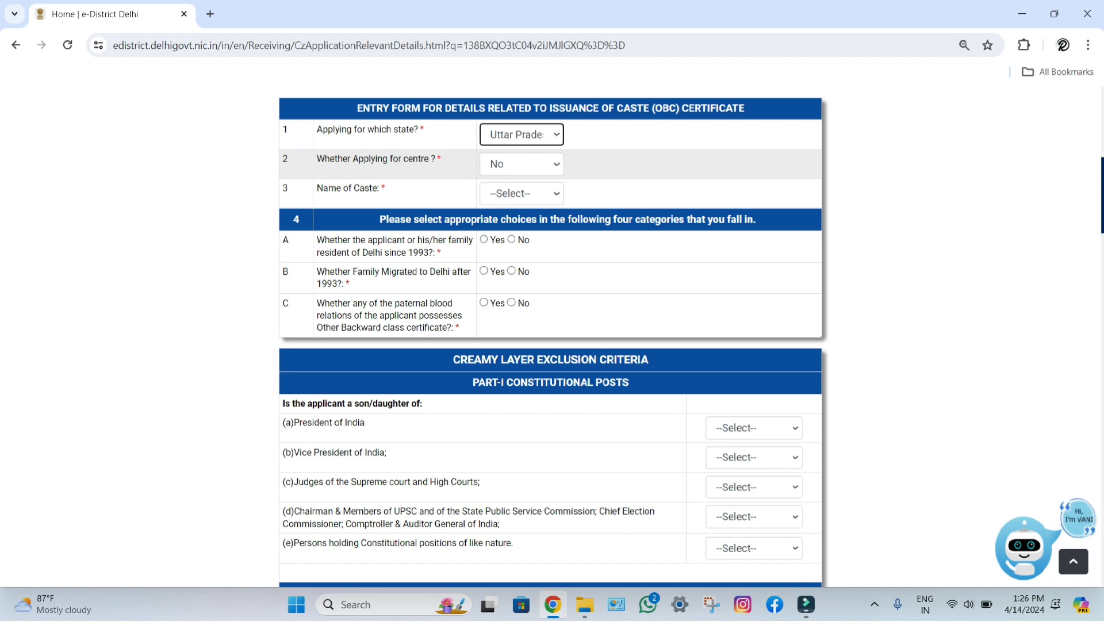
{"action": "left_click", "coordinate": [521, 164]}
{"action": "left_click", "coordinate": [511, 184]}
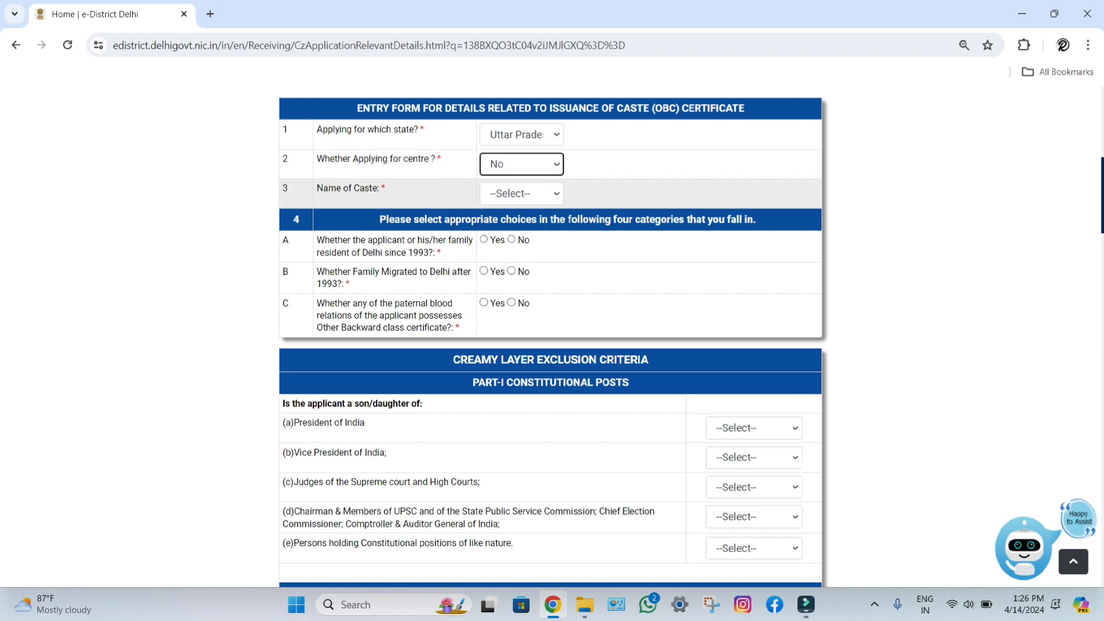
{"action": "left_click", "coordinate": [521, 193]}
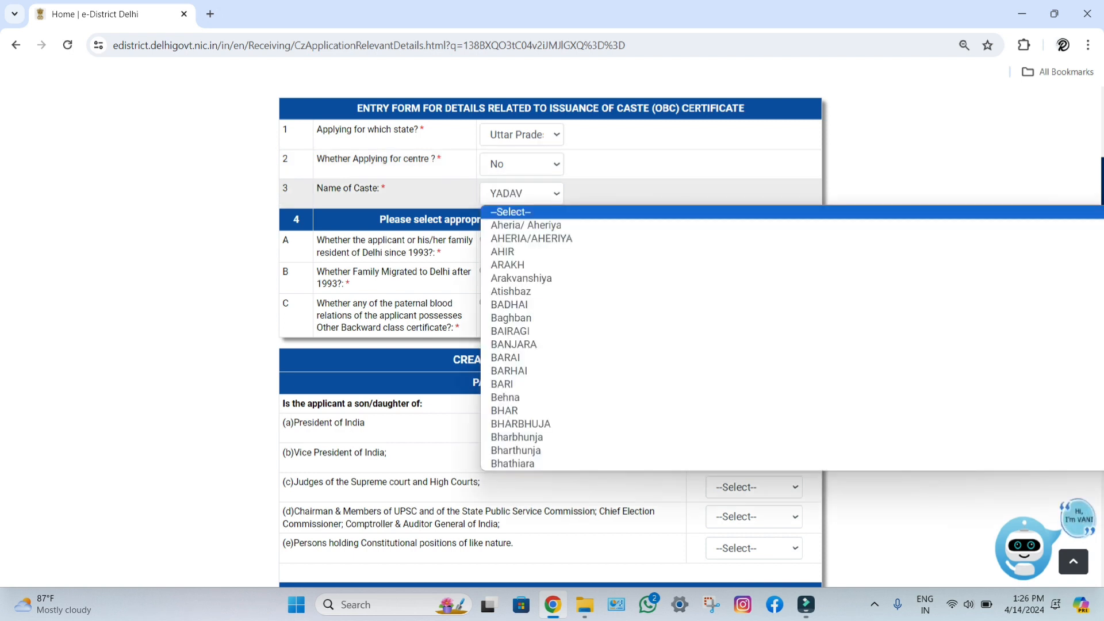
{"action": "key", "text": "Return"}
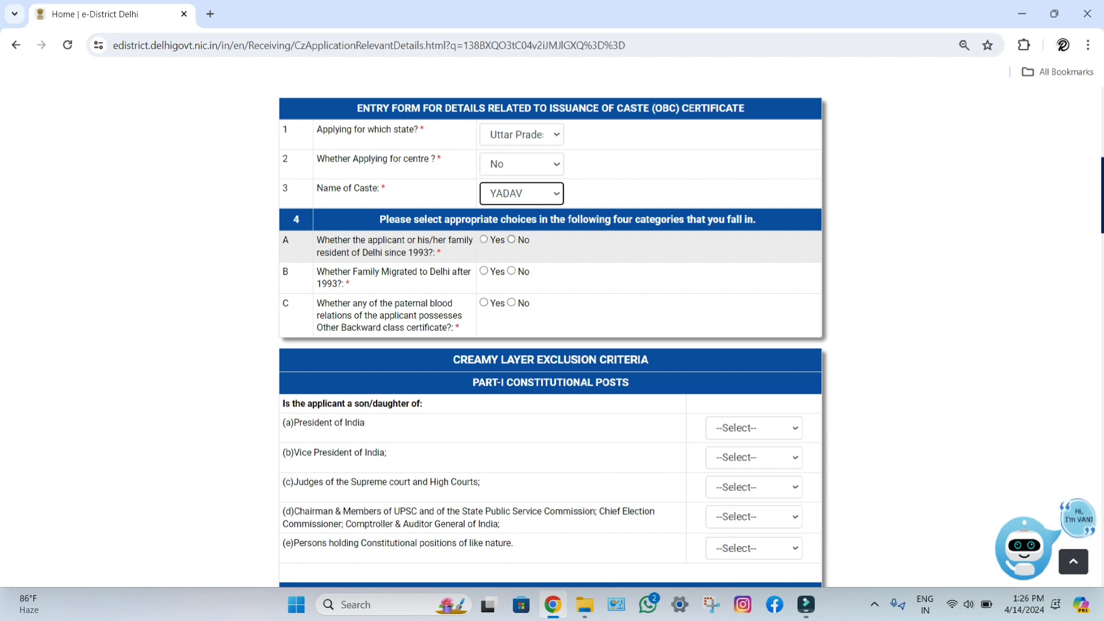
{"action": "left_click", "coordinate": [511, 239]}
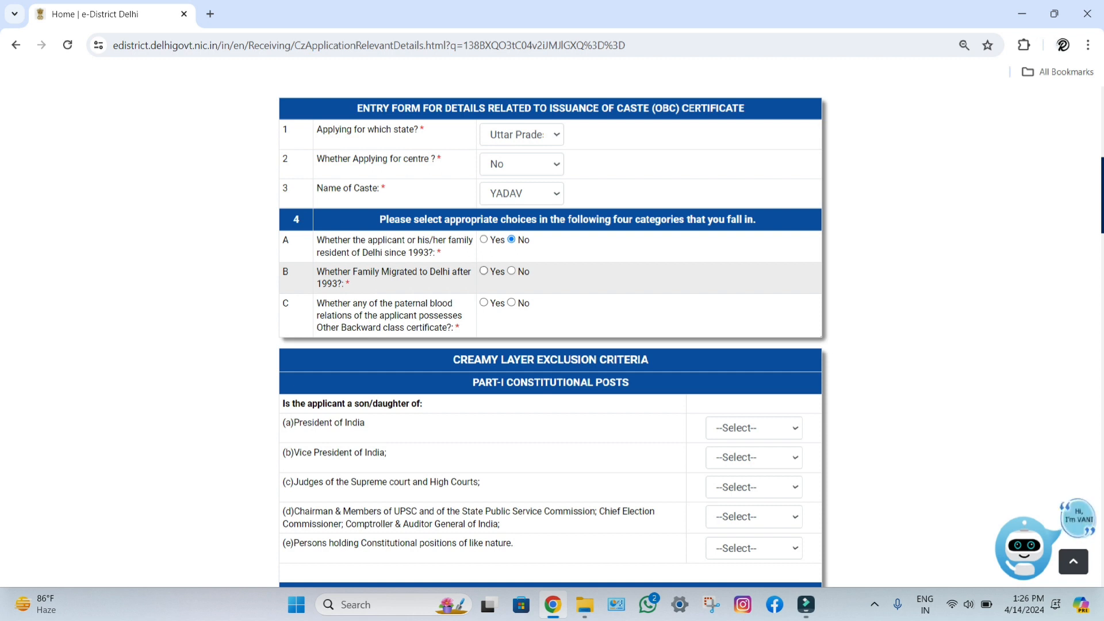
{"action": "left_click", "coordinate": [484, 271]}
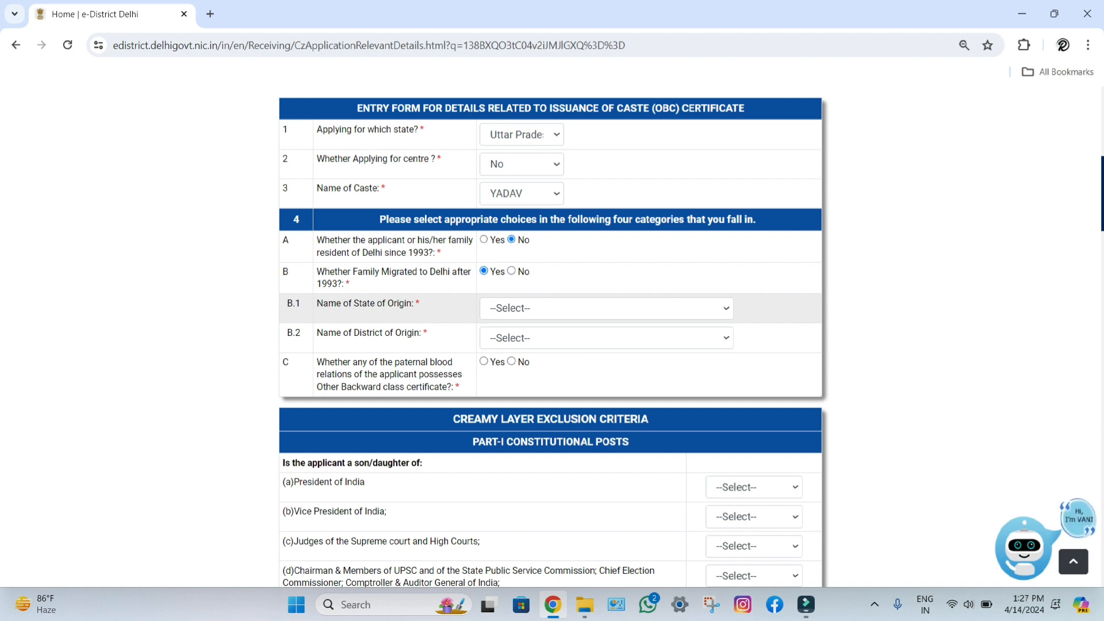
Step: Set origin state Uttar Pradesh, district Ambedkarnagar, and answer Yes for a paternal relative's OBC certificate
{"action": "left_click", "coordinate": [605, 309]}
{"action": "key", "text": "u"}
{"action": "key", "text": "u"}
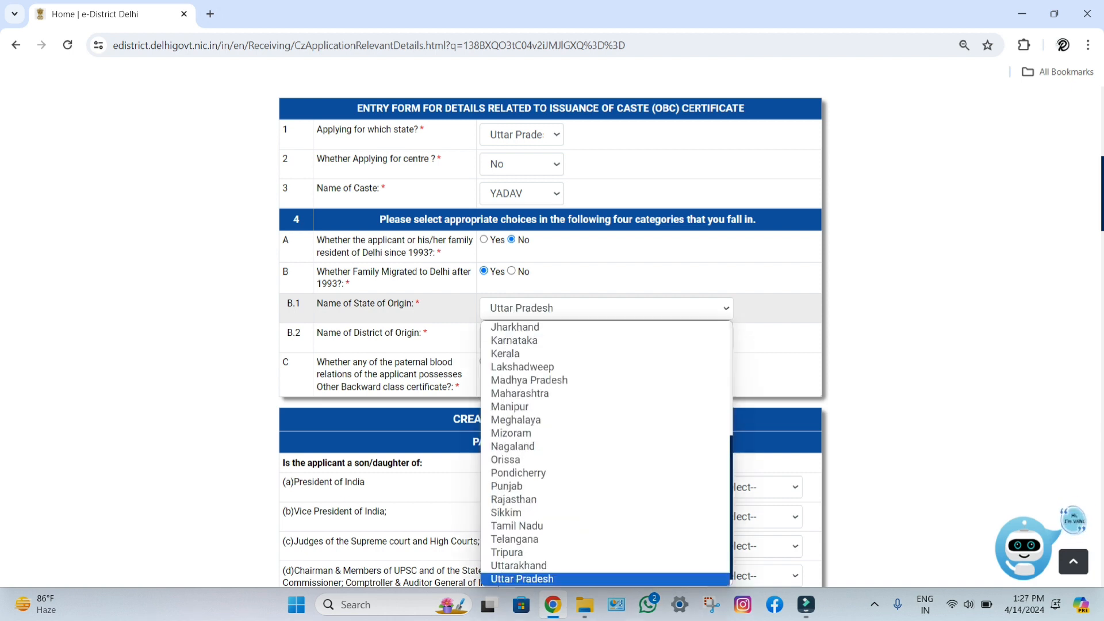
{"action": "key", "text": "Return"}
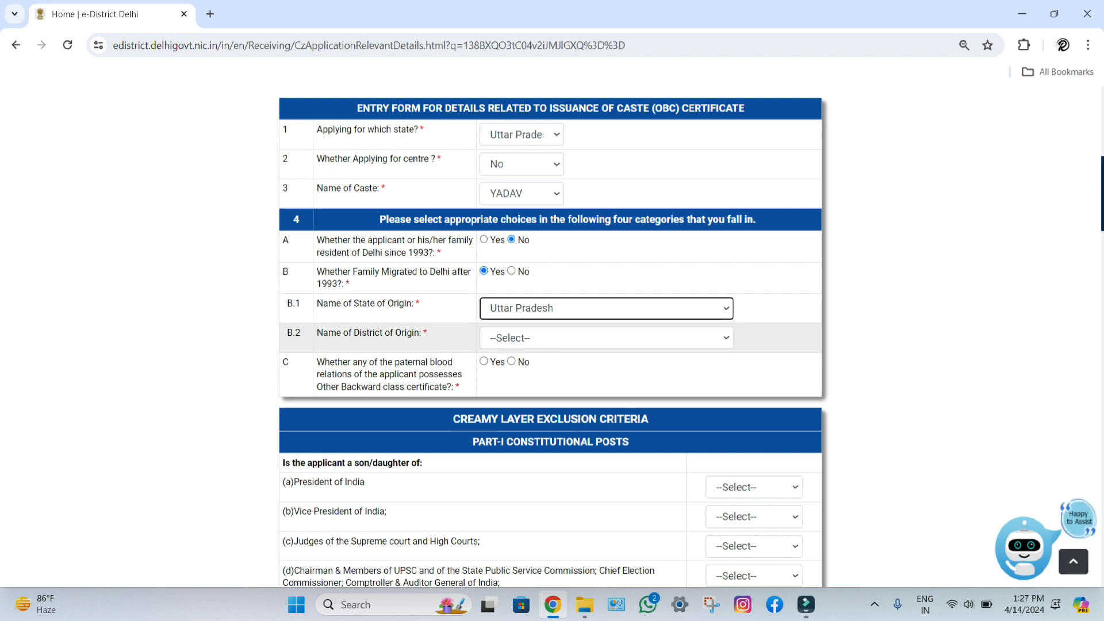
{"action": "left_click", "coordinate": [606, 338]}
{"action": "key", "text": "Down"}
{"action": "key", "text": "Down"}
{"action": "key", "text": "Down"}
{"action": "key", "text": "Down"}
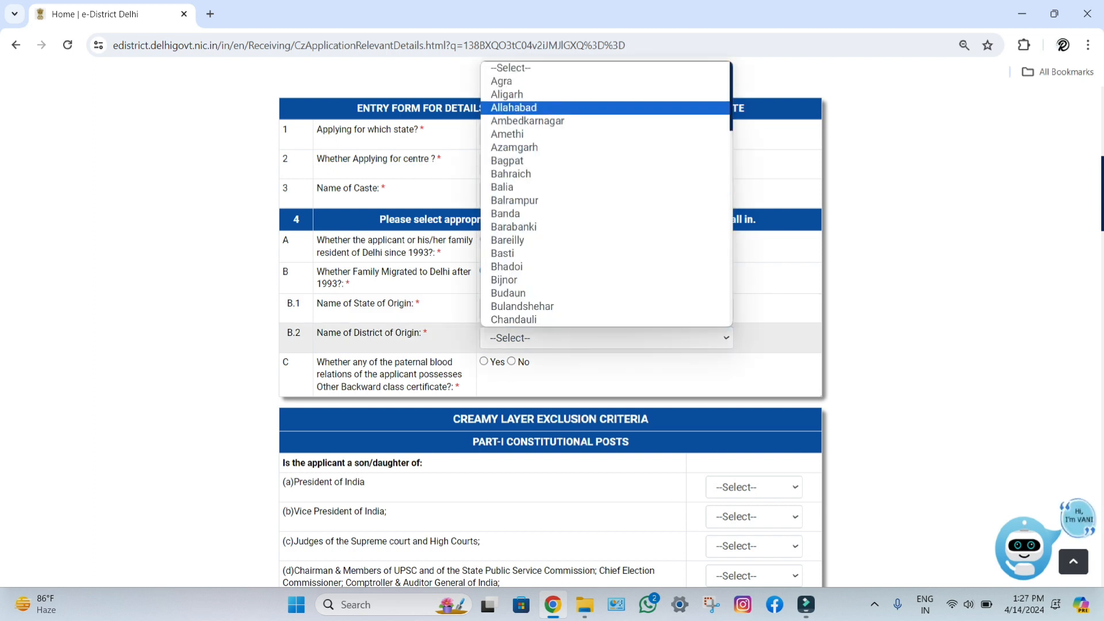
{"action": "key", "text": "Return"}
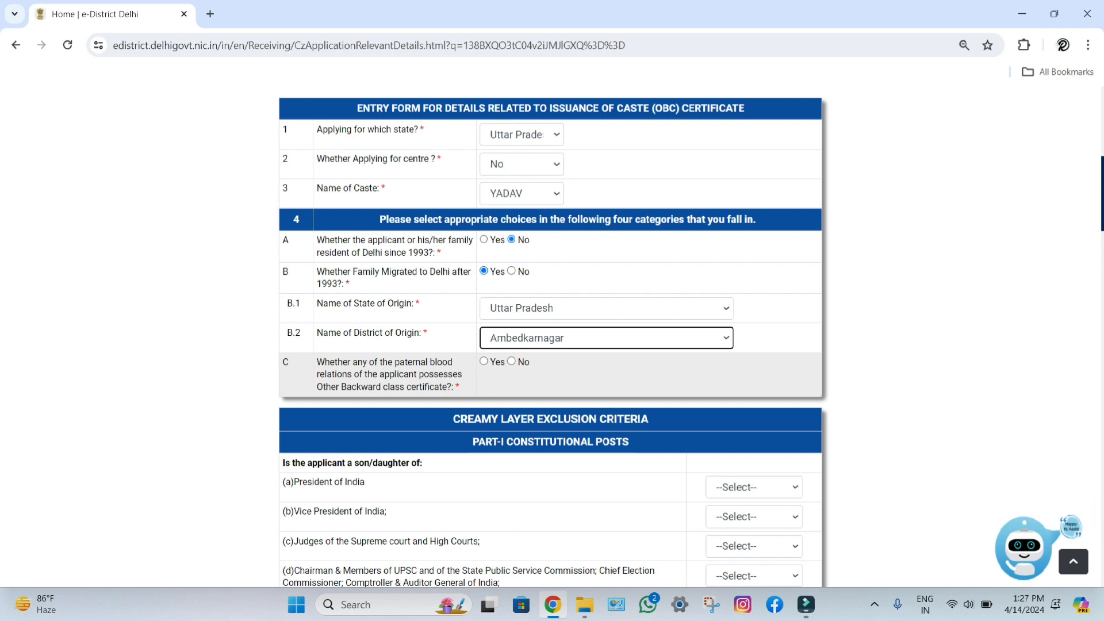
{"action": "left_click", "coordinate": [484, 361]}
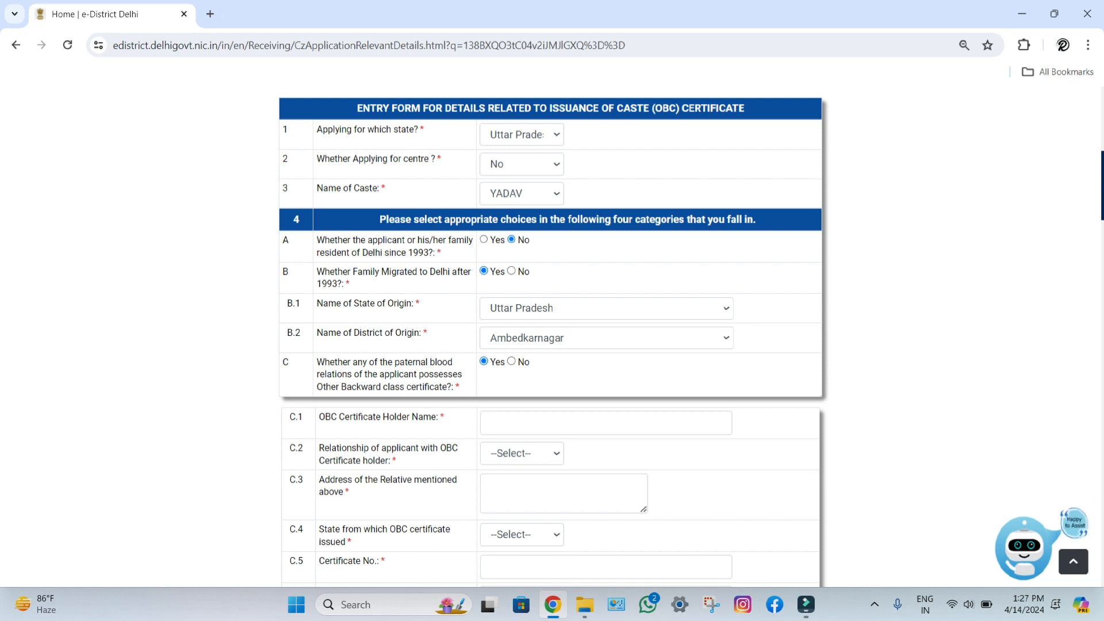
Step: Dismiss the two right-click warning alerts with OK
{"action": "right_click", "coordinate": [605, 423]}
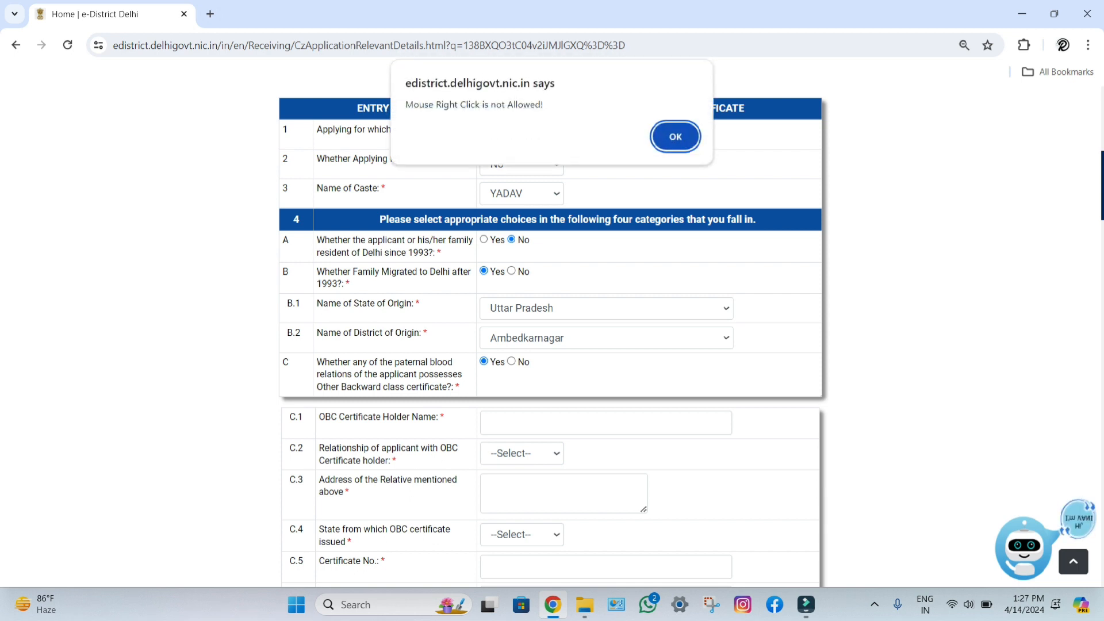
{"action": "key", "text": "Return"}
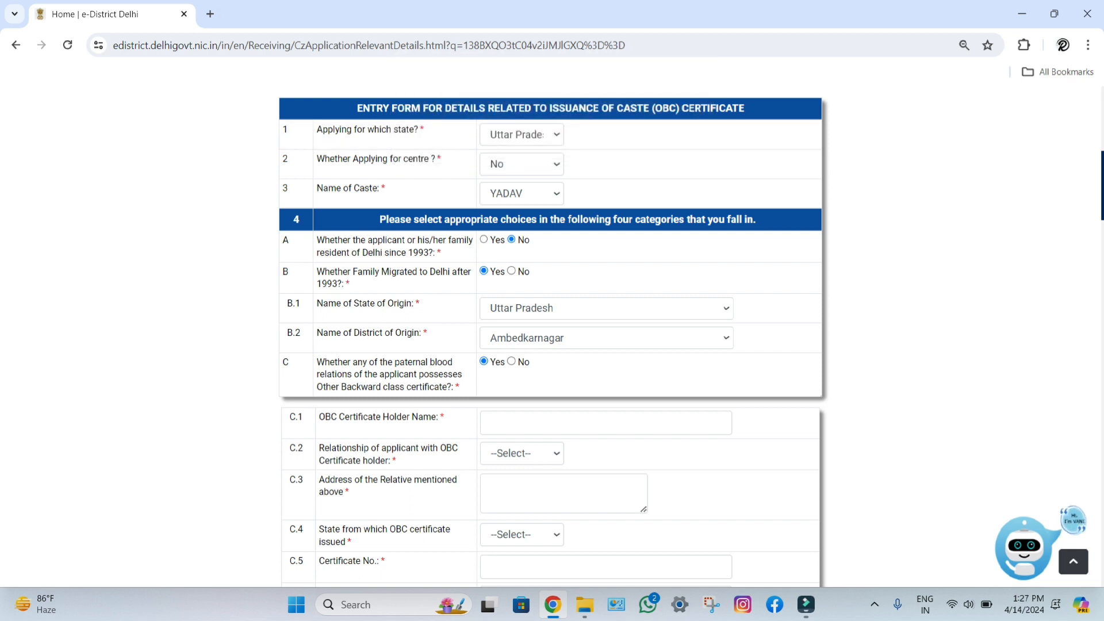
{"action": "right_click", "coordinate": [605, 423]}
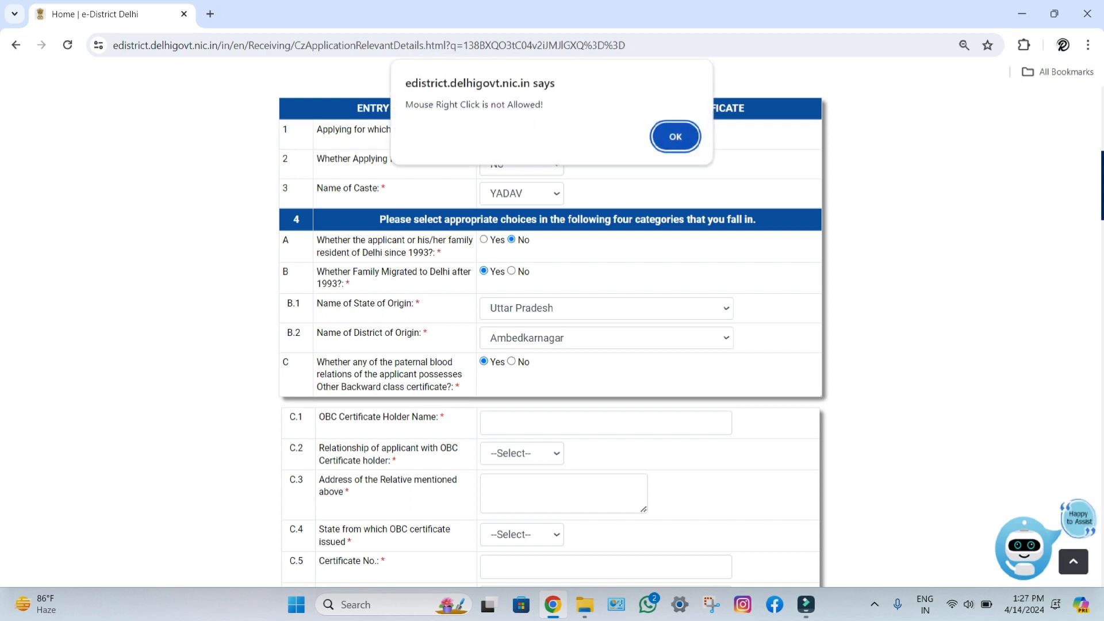
{"action": "key", "text": "Return"}
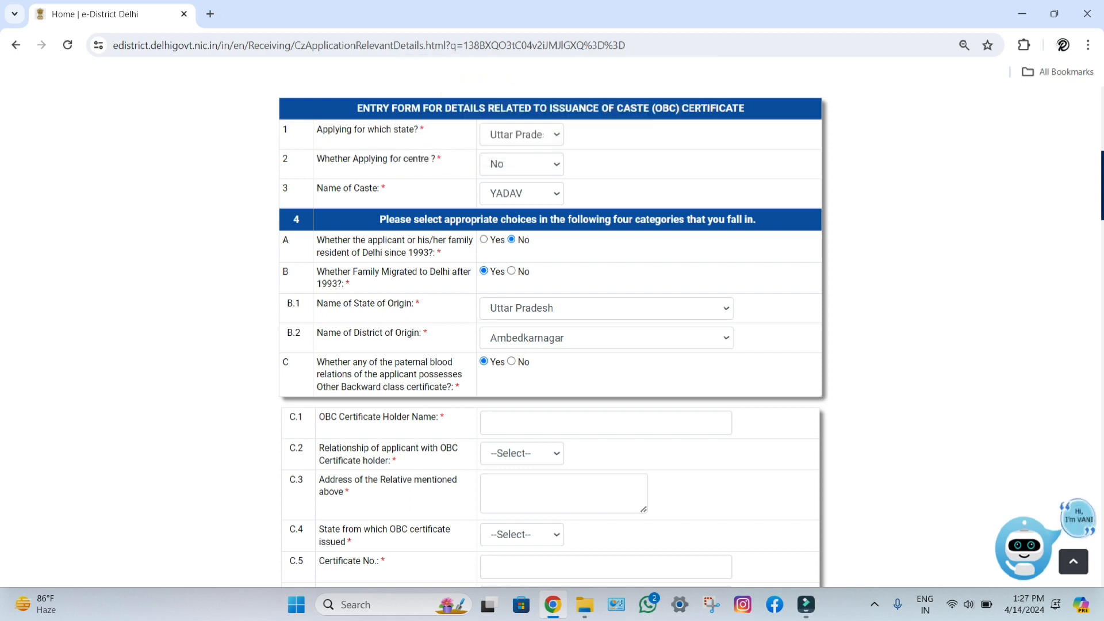
Step: Enter the certificate holder's name, set relationship to Father, and paste the relative's address
{"action": "scroll", "coordinate": [552, 339], "scroll_direction": "down", "scroll_amount": 5}
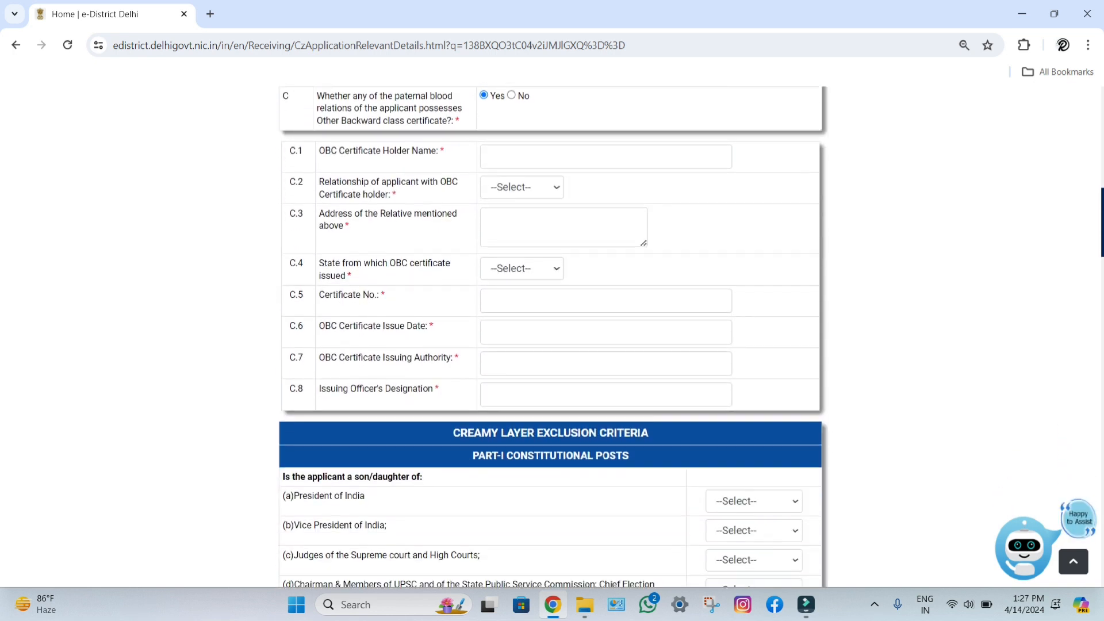
{"action": "left_click", "coordinate": [605, 156]}
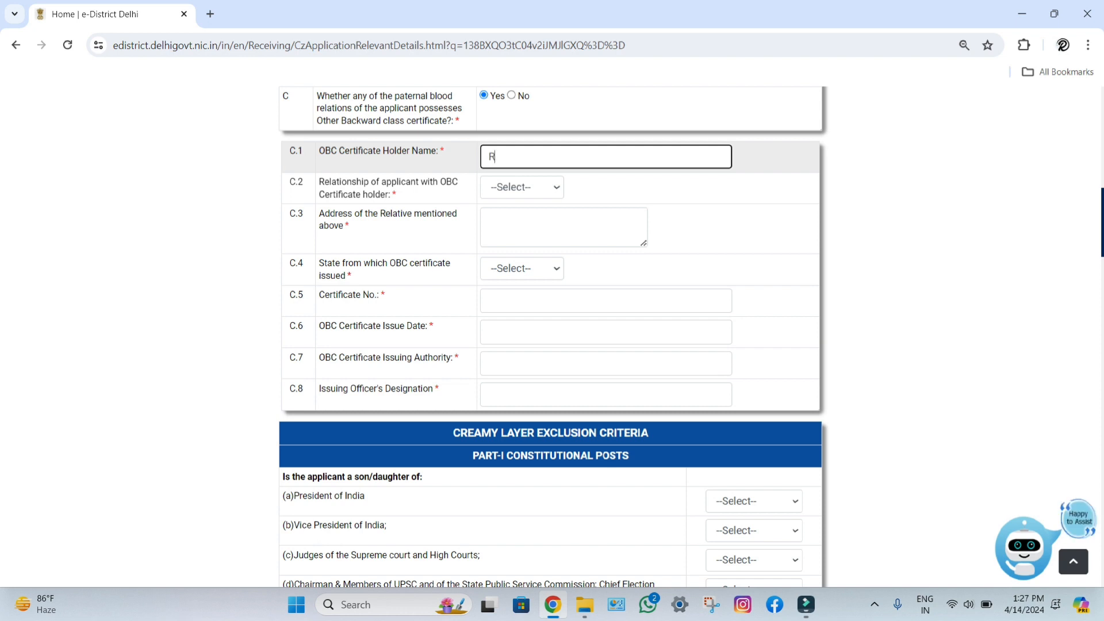
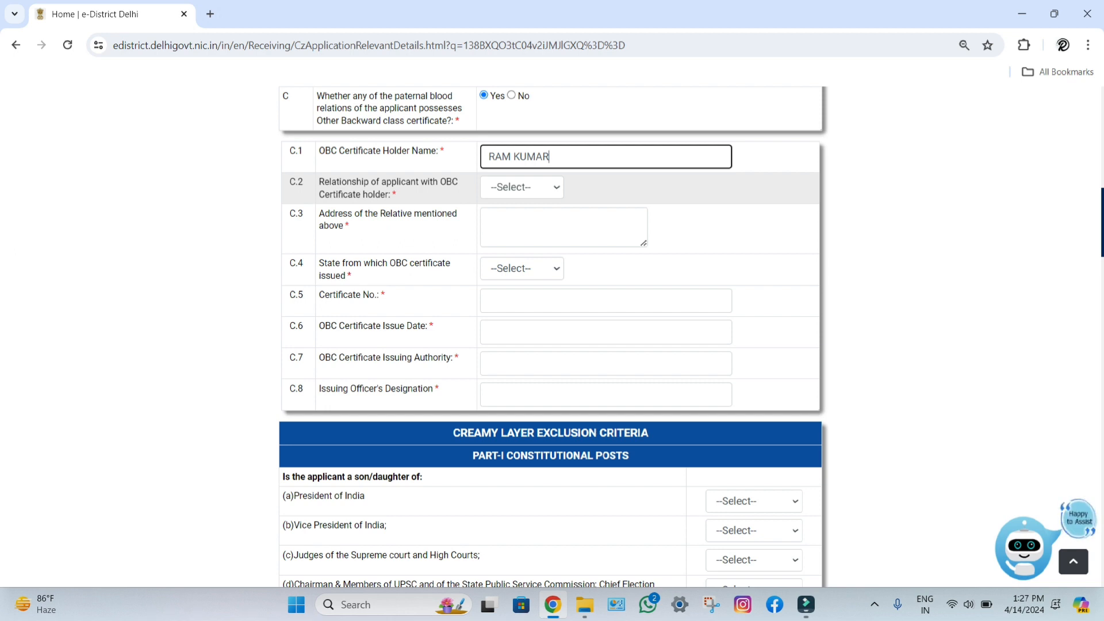
{"action": "left_click", "coordinate": [521, 187]}
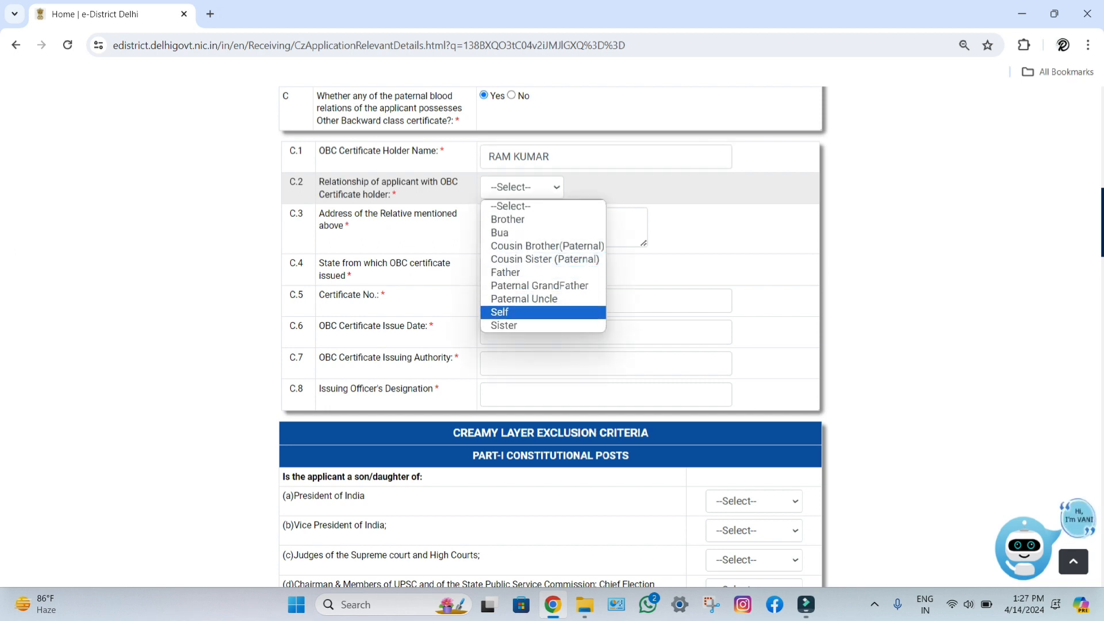
{"action": "left_click", "coordinate": [505, 272]}
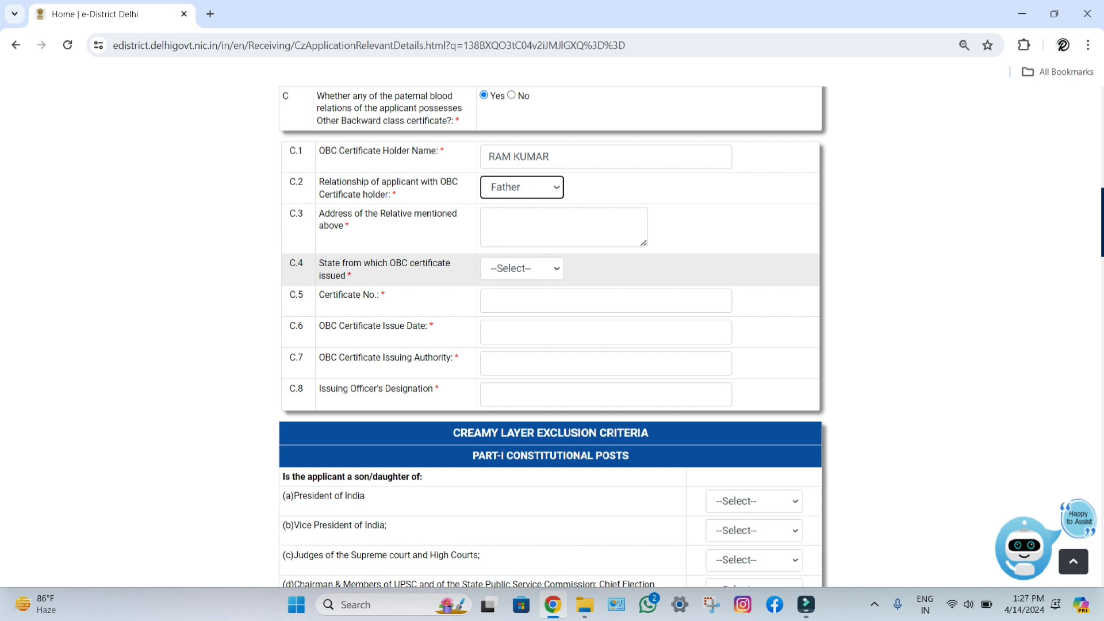
{"action": "left_click", "coordinate": [564, 227]}
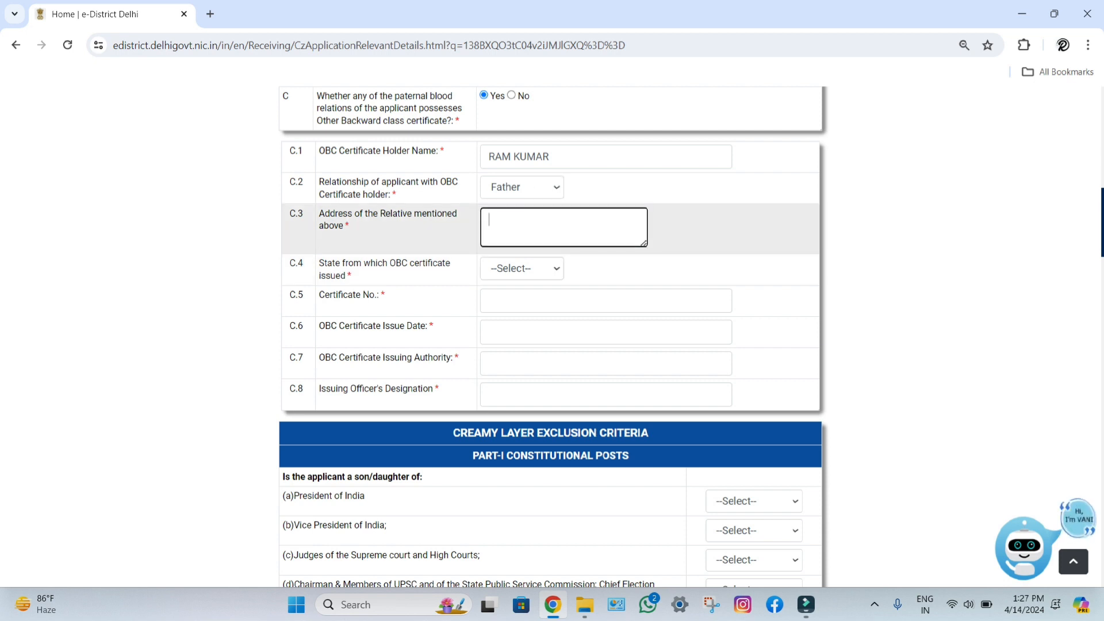
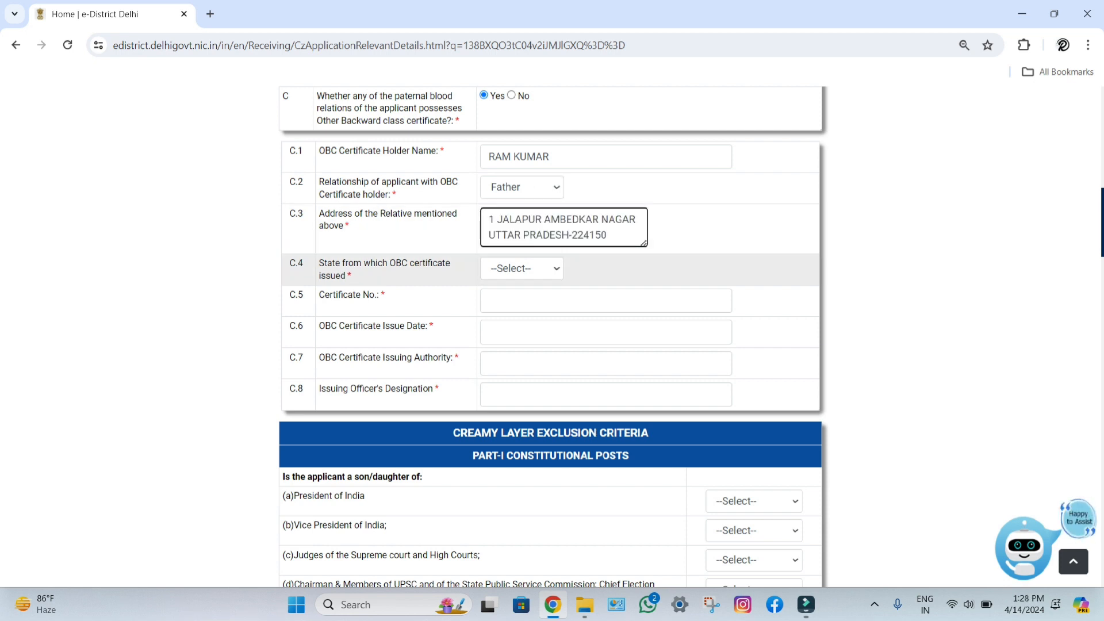
Step: Choose Uttar Pradesh as the issuing state, enter the certificate number, and open the issue-date calendar
{"action": "left_click", "coordinate": [521, 269]}
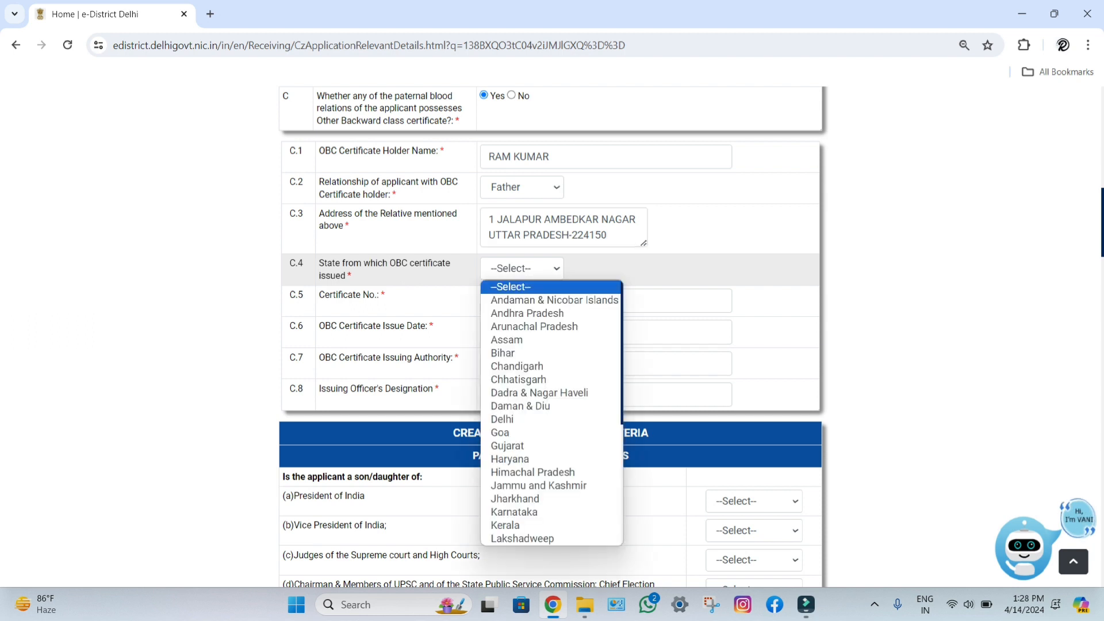
{"action": "key", "text": "u"}
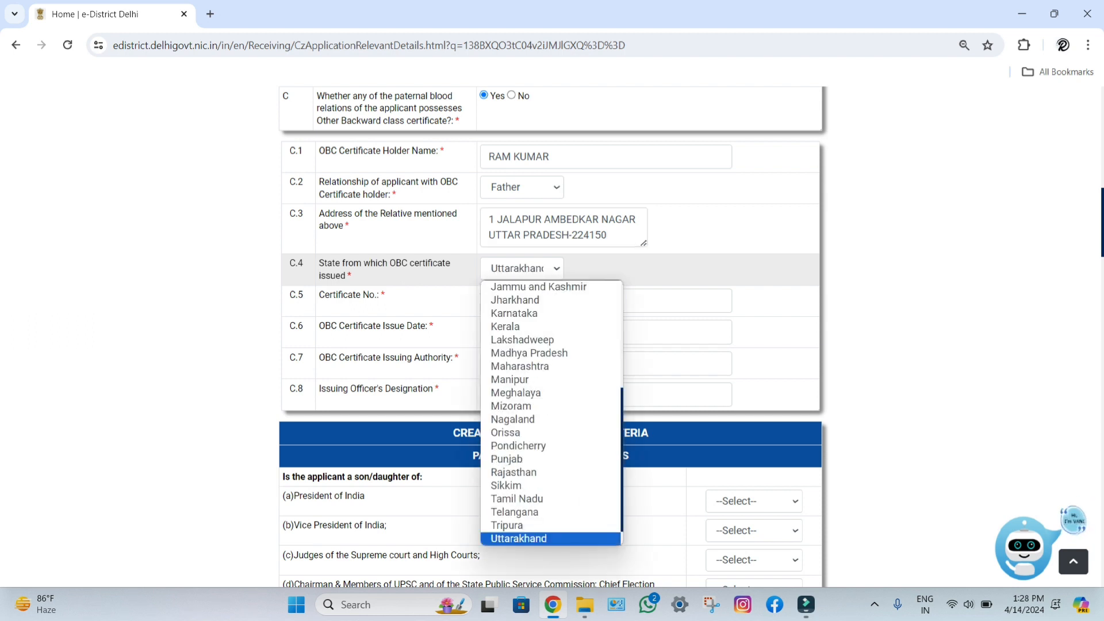
{"action": "key", "text": "Down"}
{"action": "key", "text": "Return"}
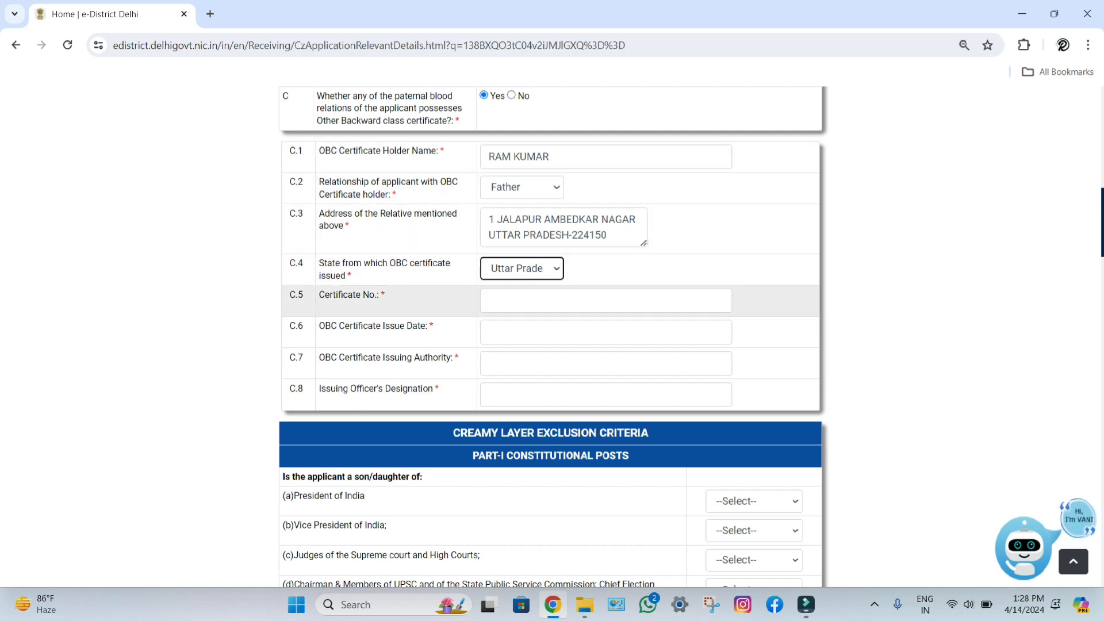
{"action": "left_click", "coordinate": [605, 300]}
{"action": "type", "text": "12345"}
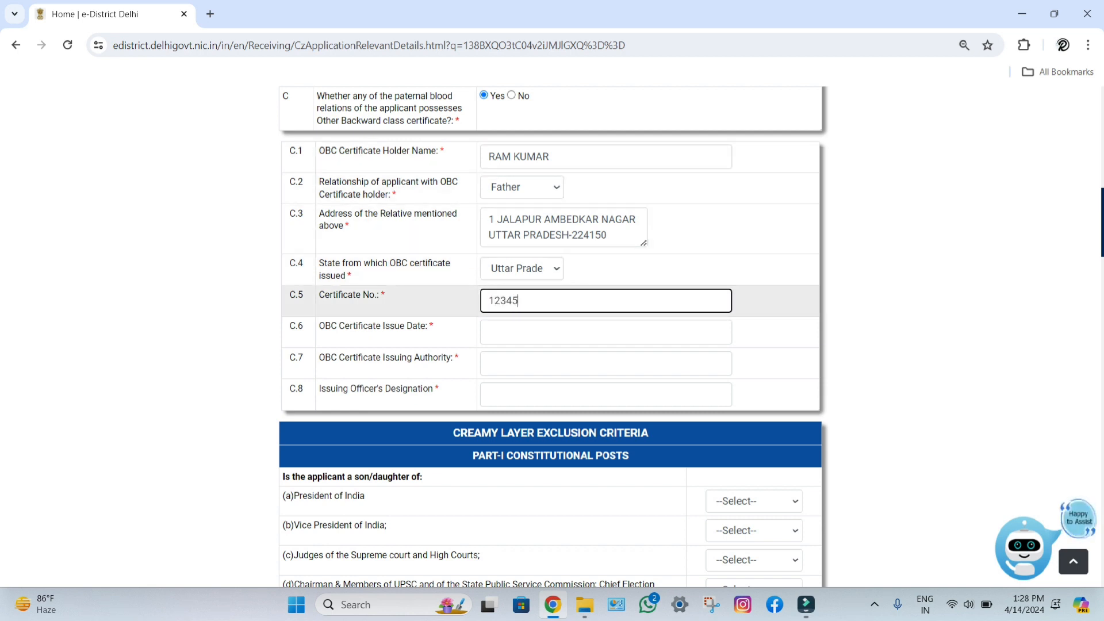
{"action": "type", "text": "6788"}
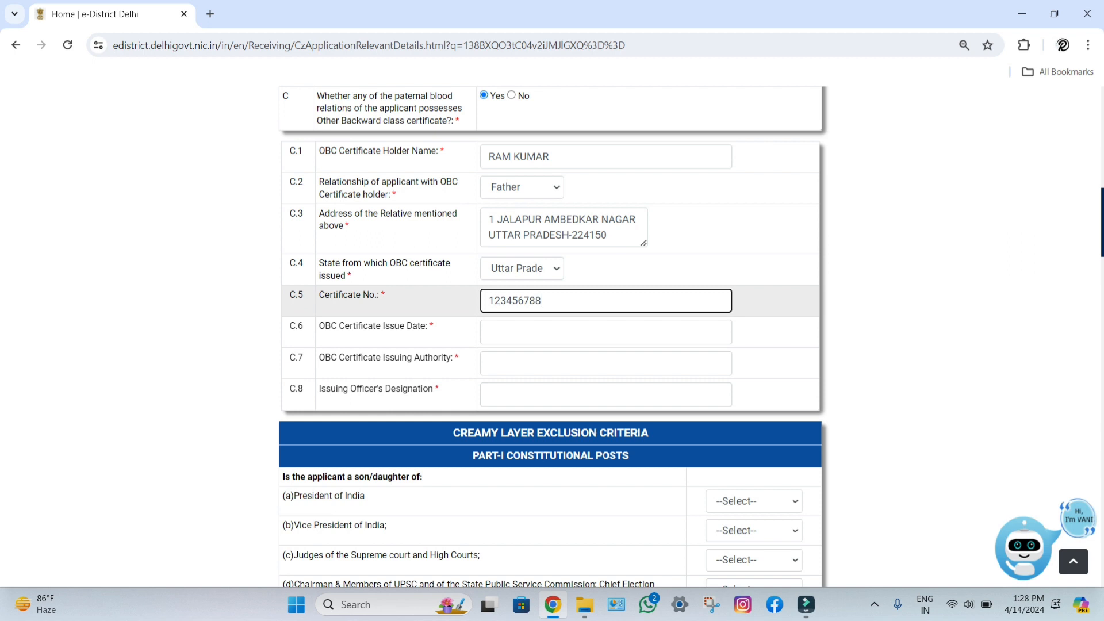
{"action": "type", "text": "011"}
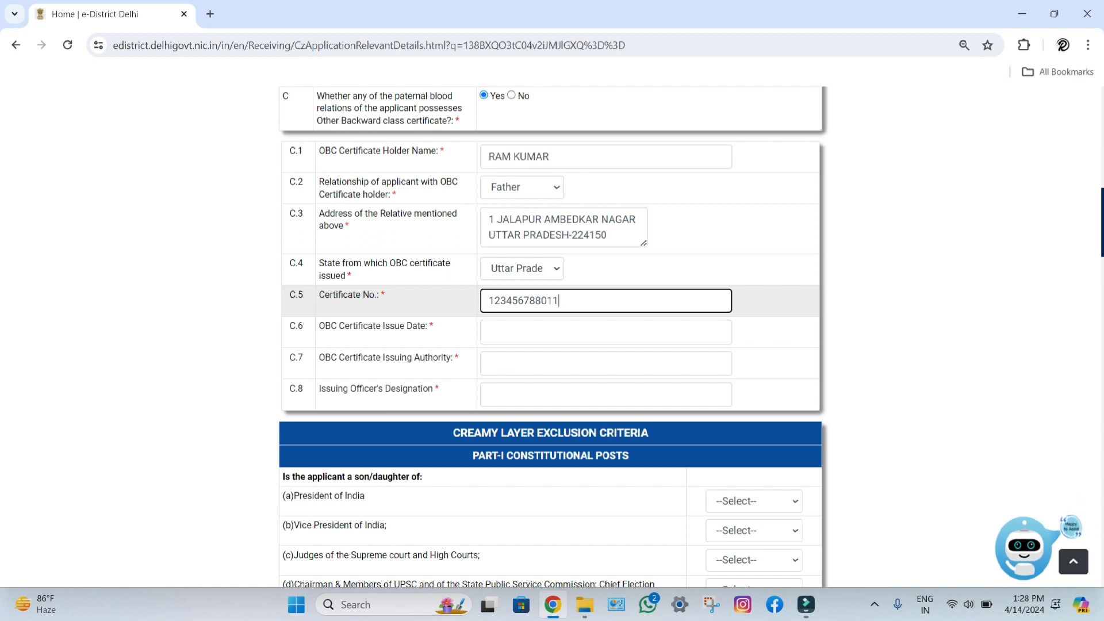
{"action": "key", "text": "BackSpace"}
{"action": "key", "text": "BackSpace"}
{"action": "key", "text": "BackSpace"}
{"action": "key", "text": "BackSpace"}
{"action": "key", "text": "BackSpace"}
{"action": "key", "text": "BackSpace"}
{"action": "key", "text": "BackSpace"}
{"action": "key", "text": "BackSpace"}
{"action": "key", "text": "BackSpace"}
{"action": "key", "text": "BackSpace"}
{"action": "key", "text": "BackSpace"}
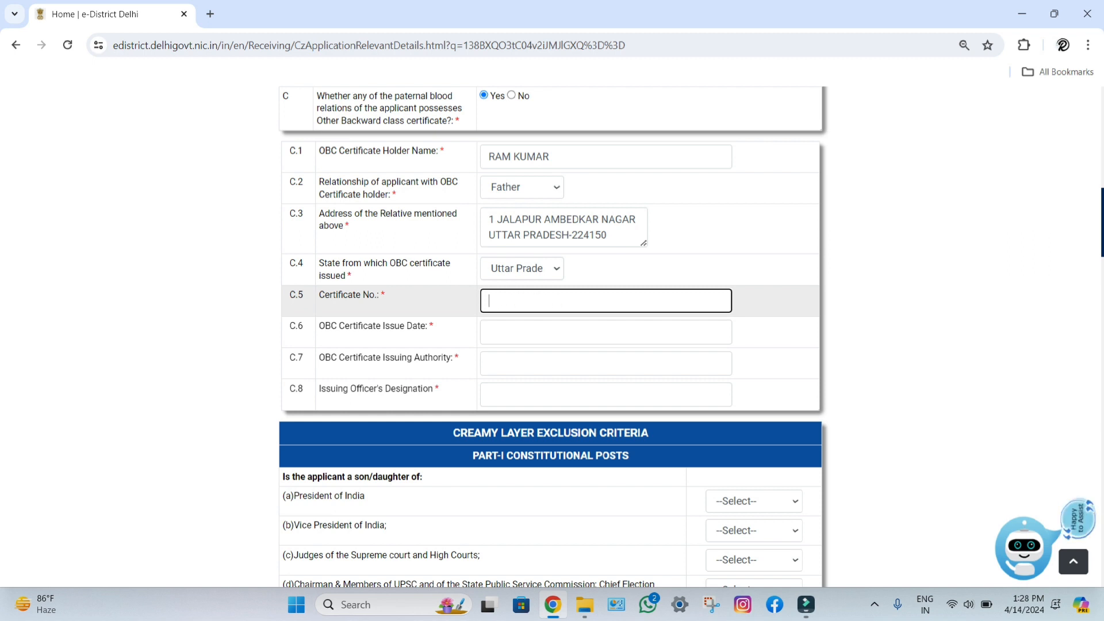
{"action": "type", "text": "1234567"}
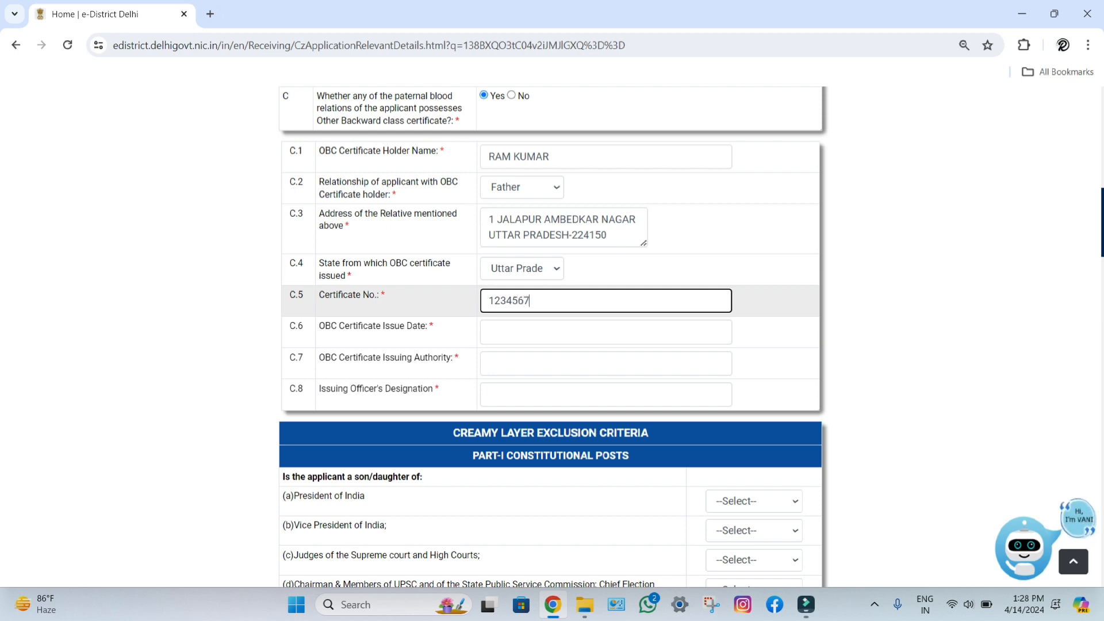
{"action": "type", "text": "89012"}
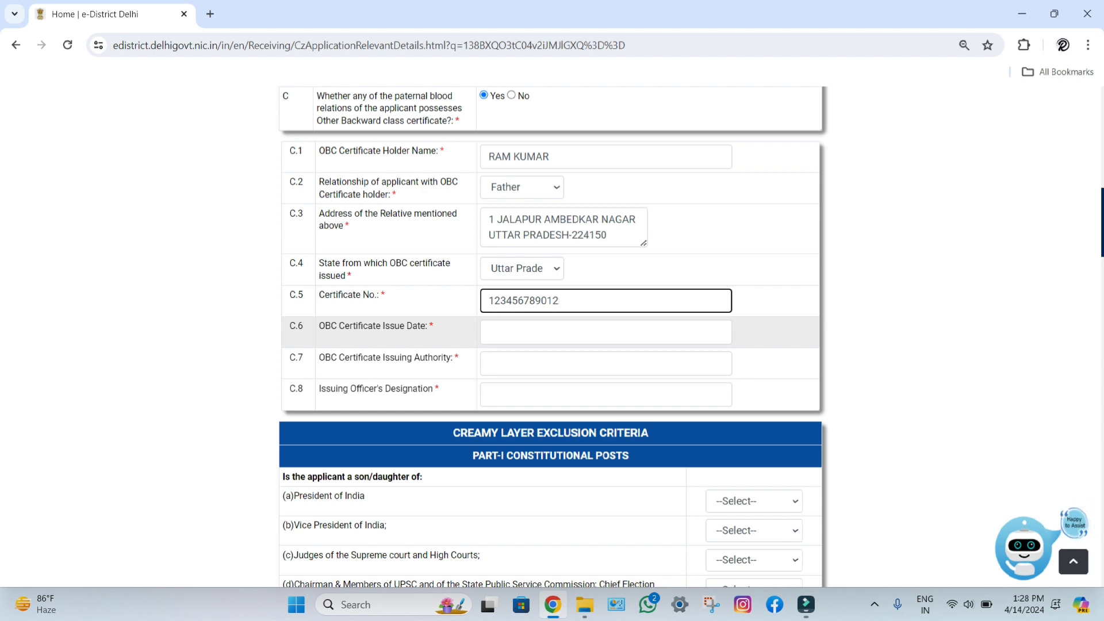
{"action": "left_click", "coordinate": [605, 332]}
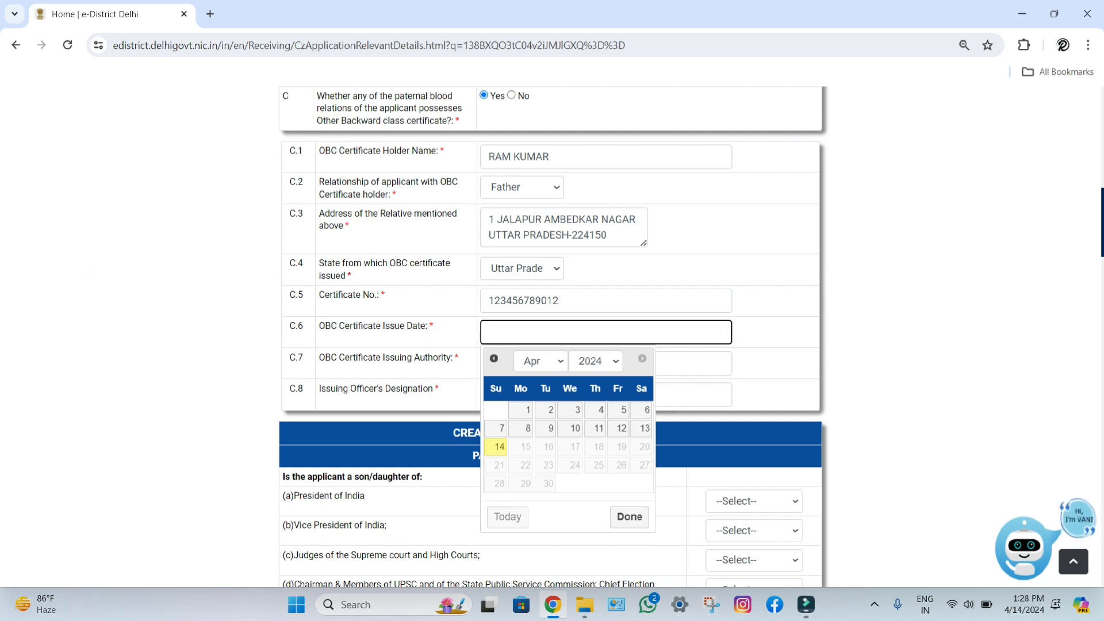
{"action": "left_click", "coordinate": [596, 361]}
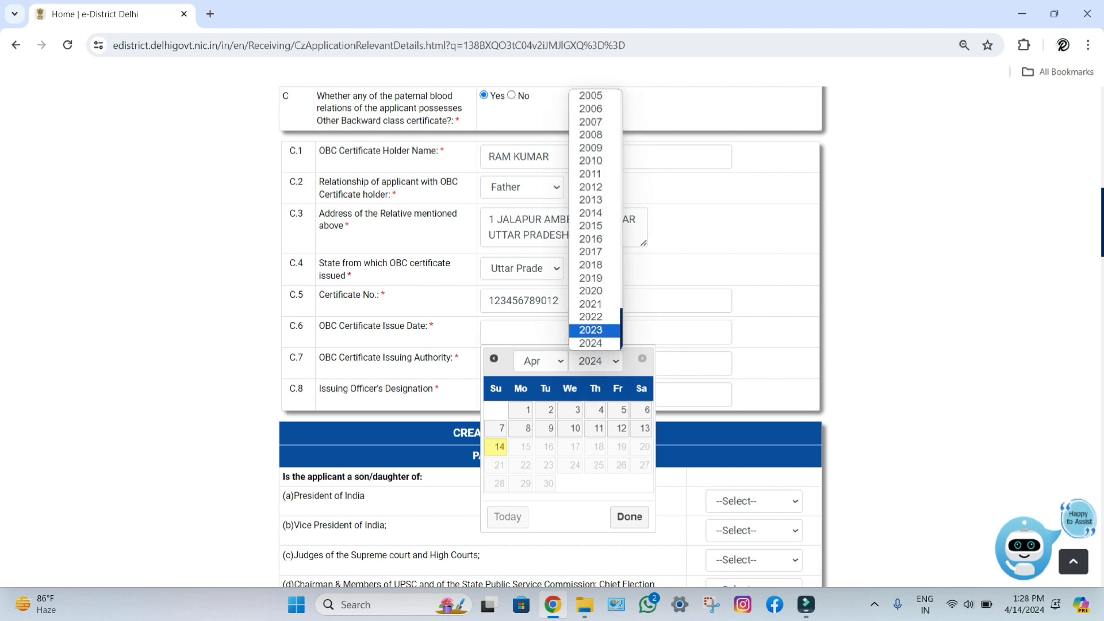
Step: Set the certificate issue date to 5 May 2022 in the calendar
{"action": "key", "text": "Return"}
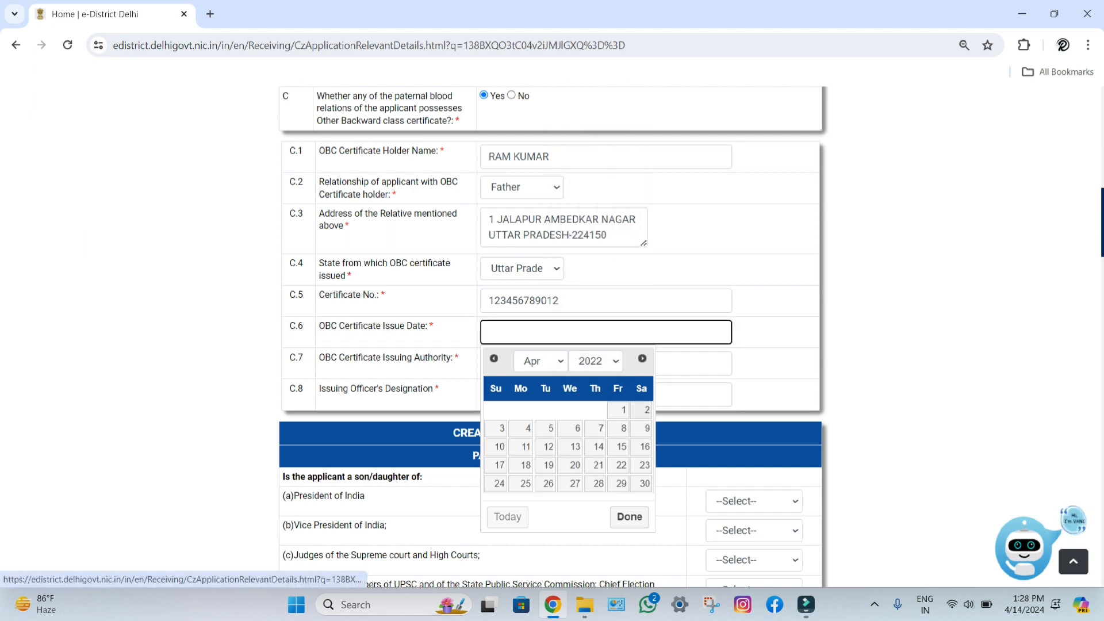
{"action": "left_click", "coordinate": [540, 360]}
{"action": "key", "text": "Down"}
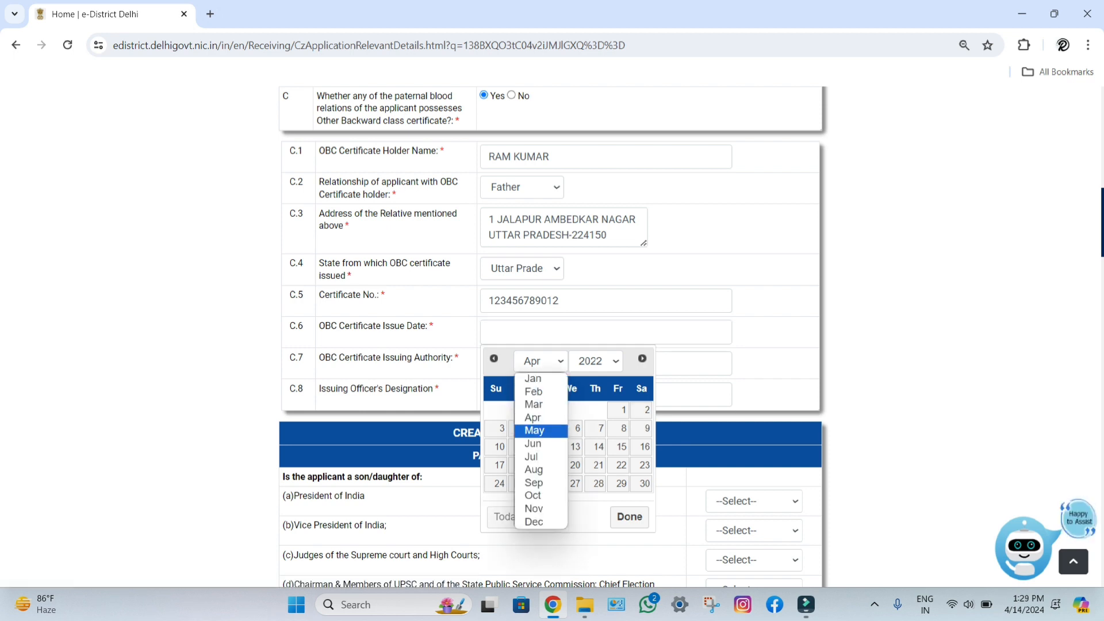
{"action": "key", "text": "Return"}
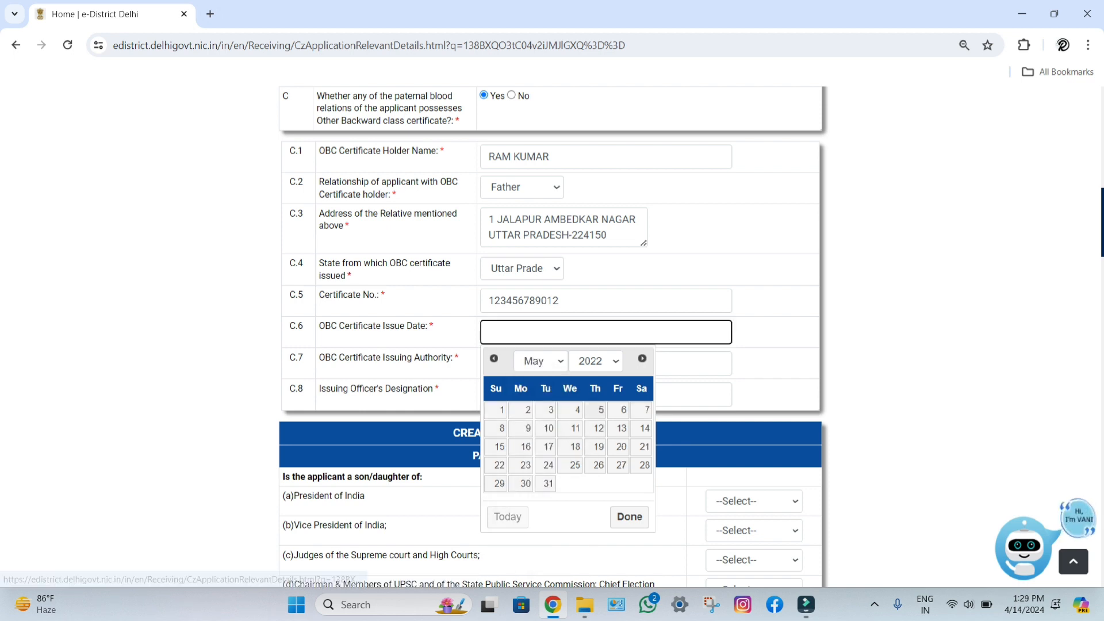
{"action": "left_click", "coordinate": [598, 409]}
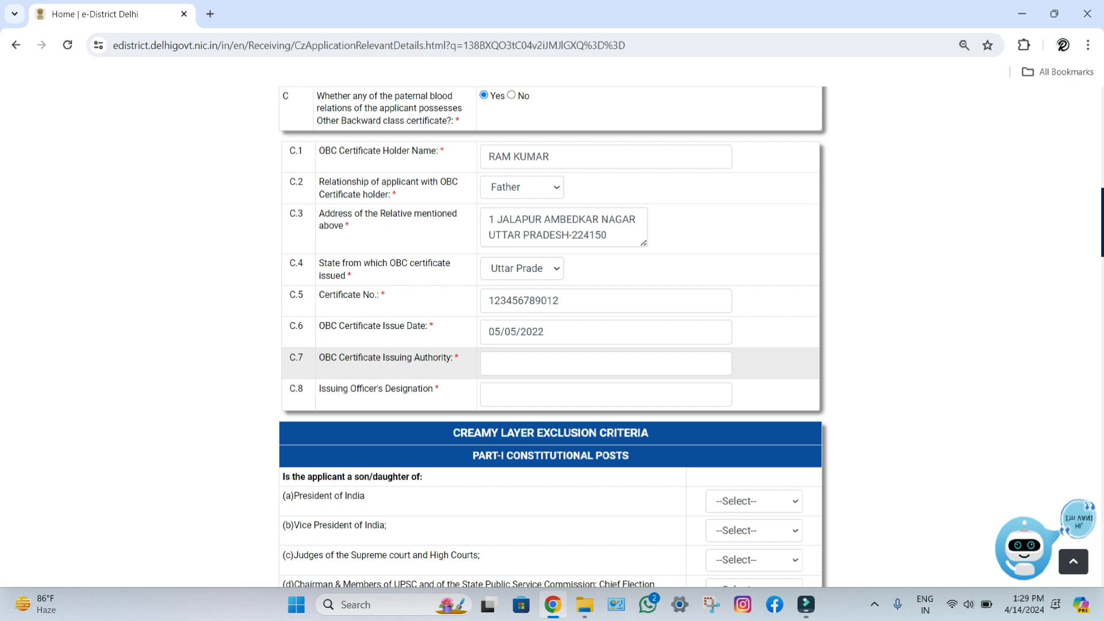
Step: Enter issuing authority GOVERNMENT OF UTTAR PRADESH and designation TEHSILDAR JALALPUR AMBEDKAR NAGAR
{"action": "left_click", "coordinate": [605, 364]}
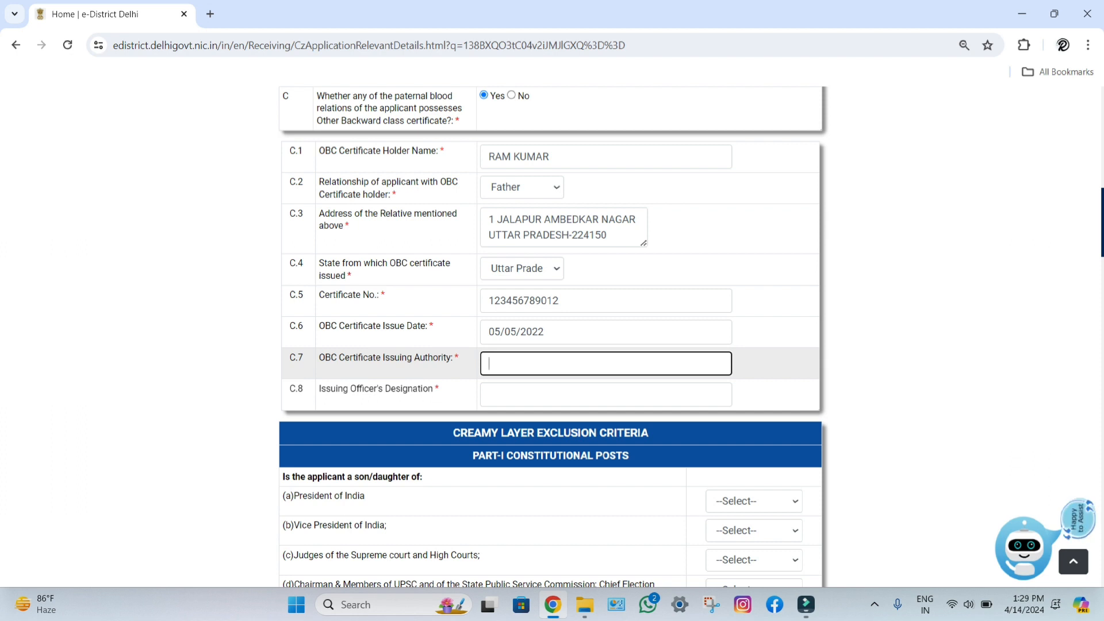
{"action": "type", "text": "GO"}
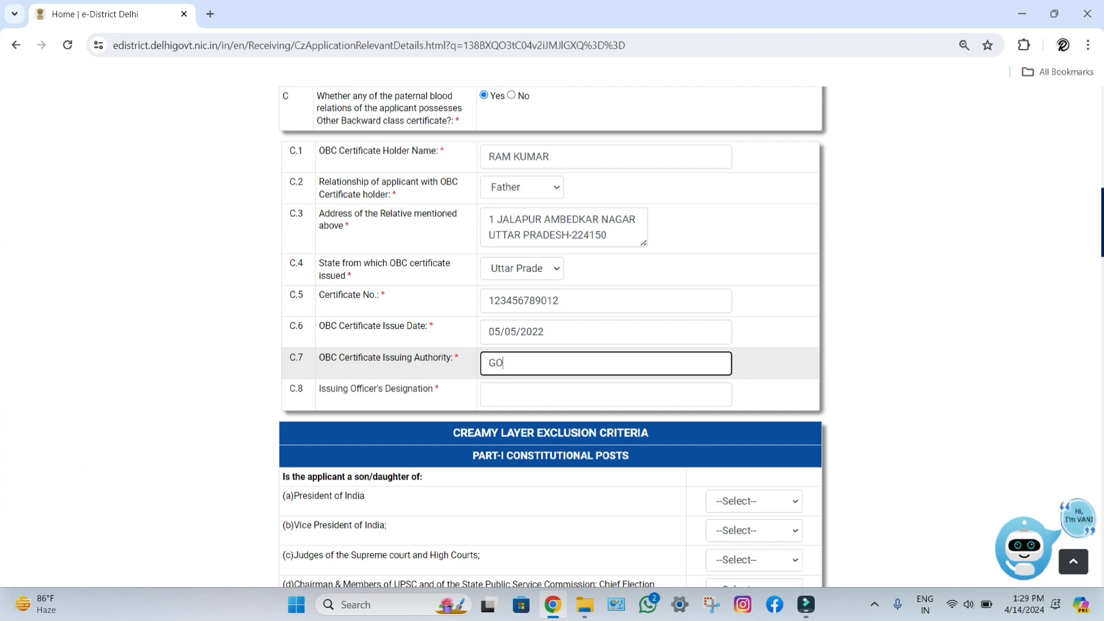
{"action": "type", "text": "VERnMENT o"}
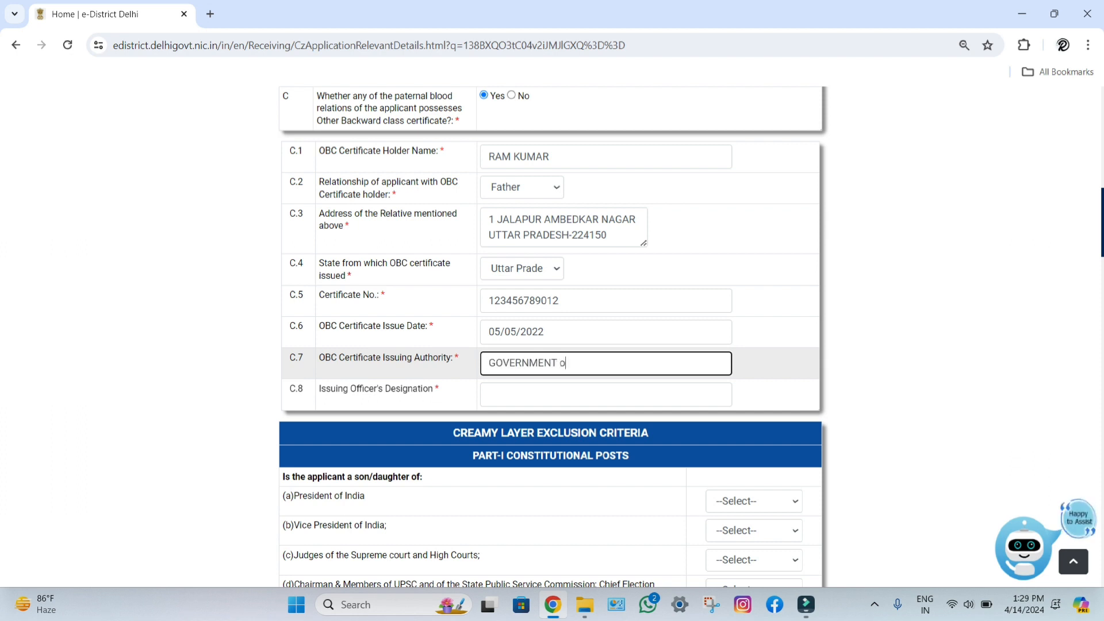
{"action": "type", "text": "F UTTA"}
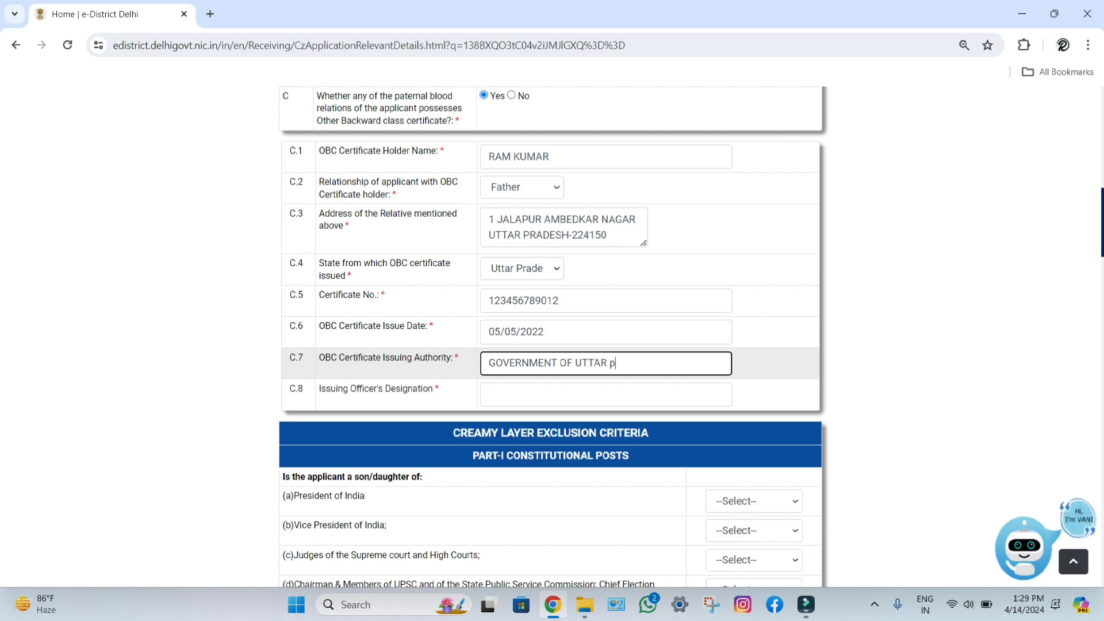
{"action": "type", "text": "R PRADESH"}
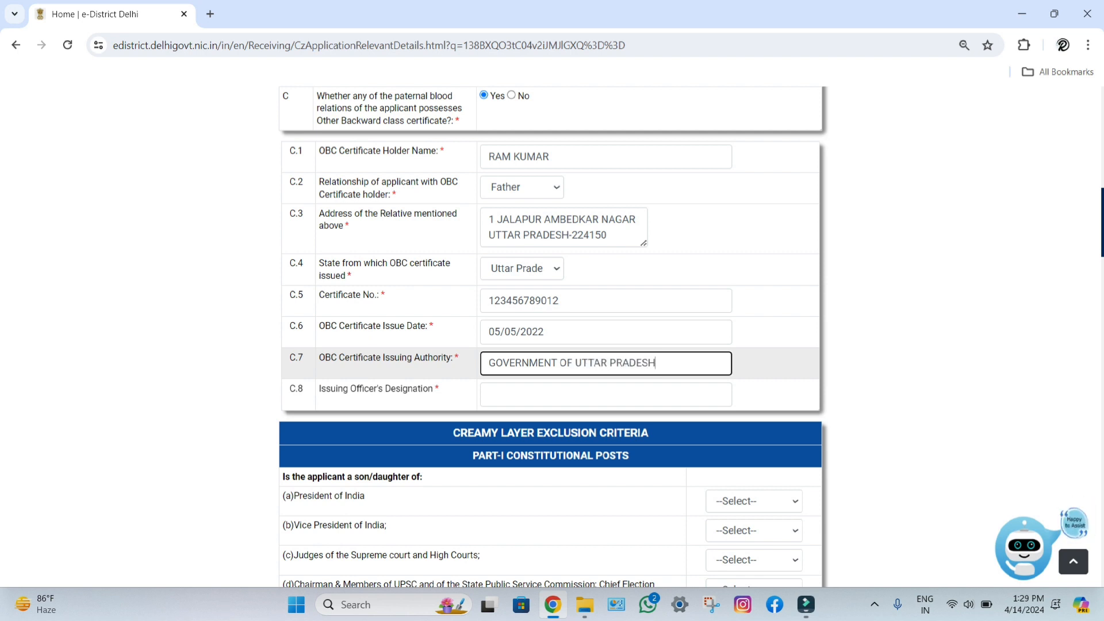
{"action": "key", "text": "Tab"}
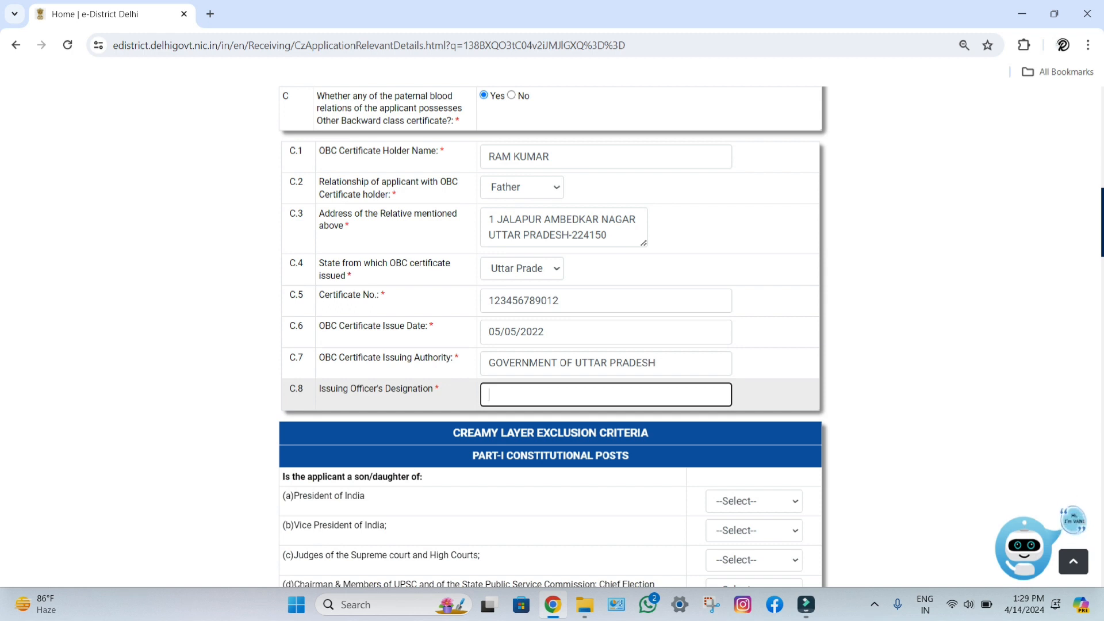
{"action": "type", "text": "TEHS"}
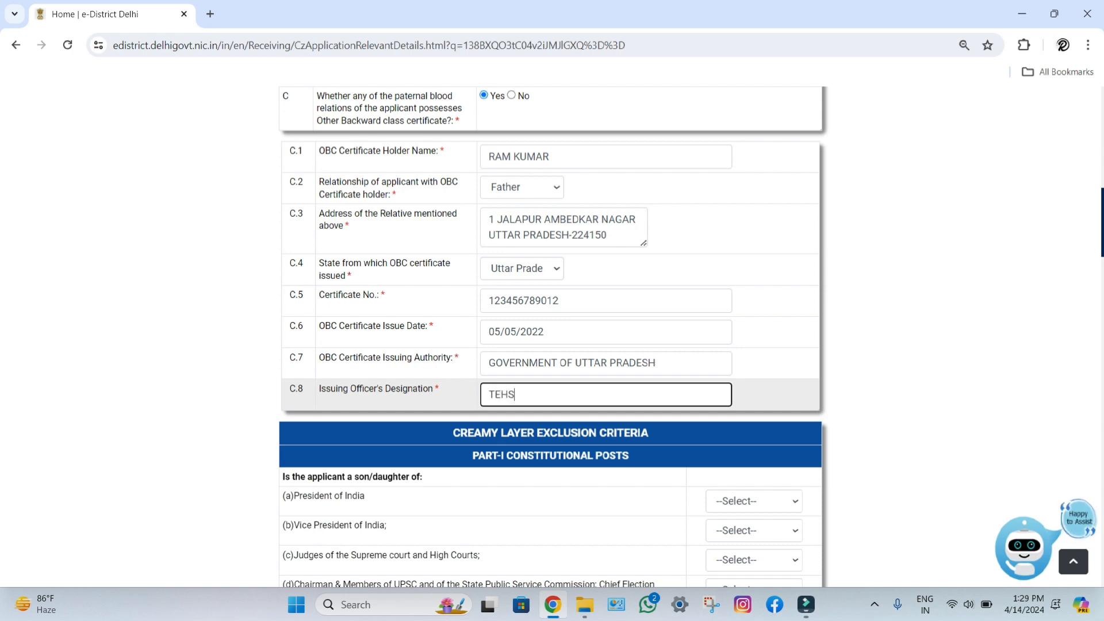
{"action": "type", "text": "ILDAR"}
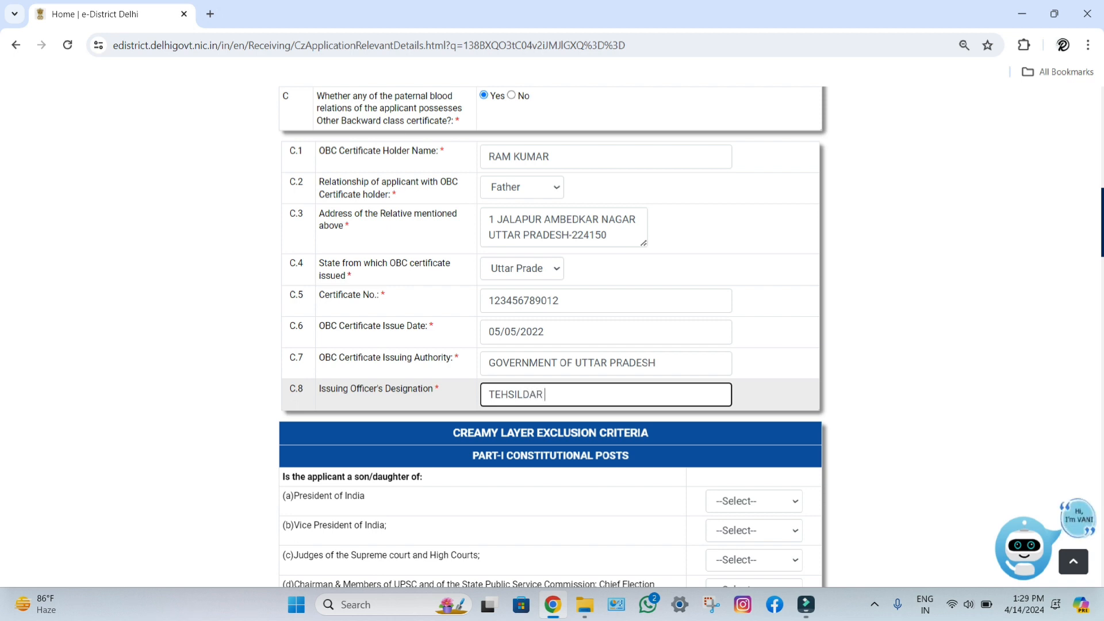
{"action": "type", "text": " JALP"}
{"action": "type", "text": "PUR"}
{"action": "type", "text": "AMBEDKa"}
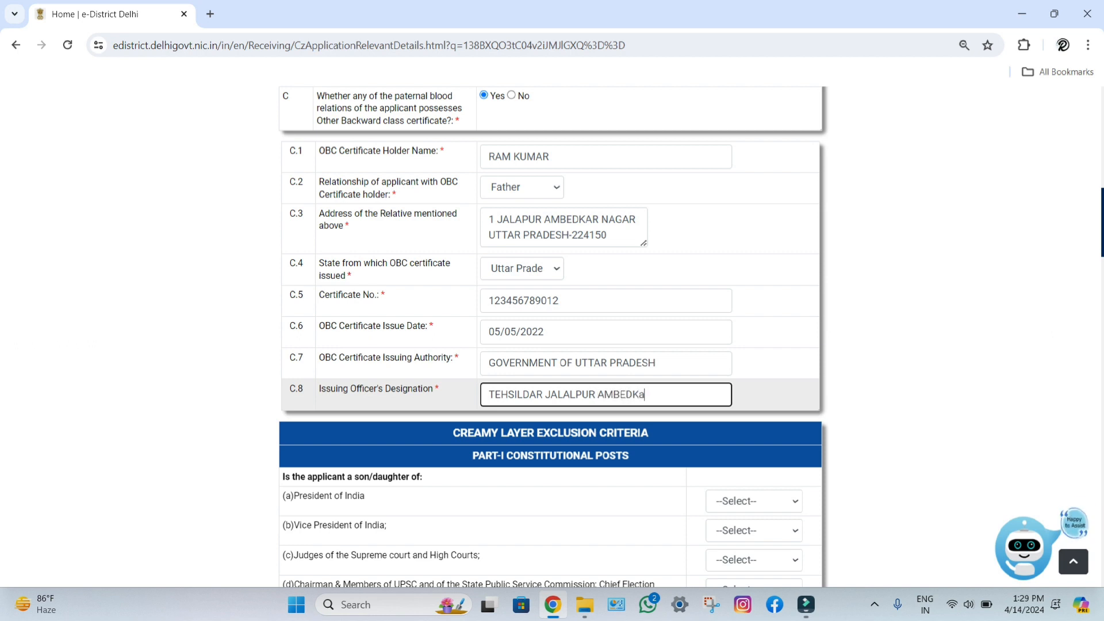
{"action": "key", "text": "BackSpace"}
{"action": "type", "text": "AR NAGAR"}
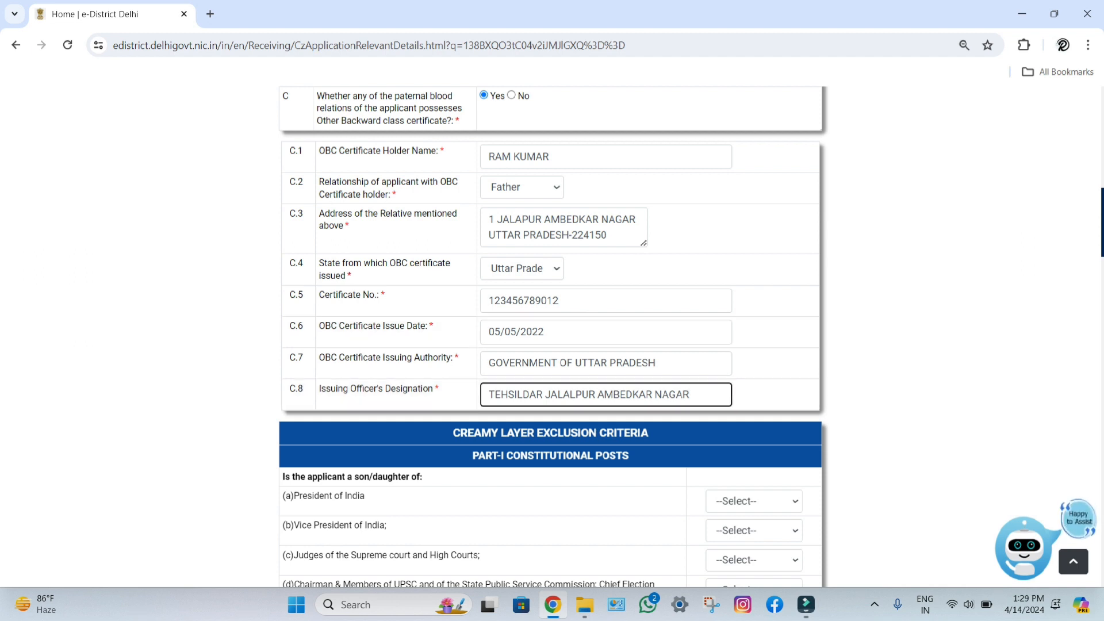
{"action": "scroll", "coordinate": [551, 337], "scroll_direction": "up", "scroll_amount": 1}
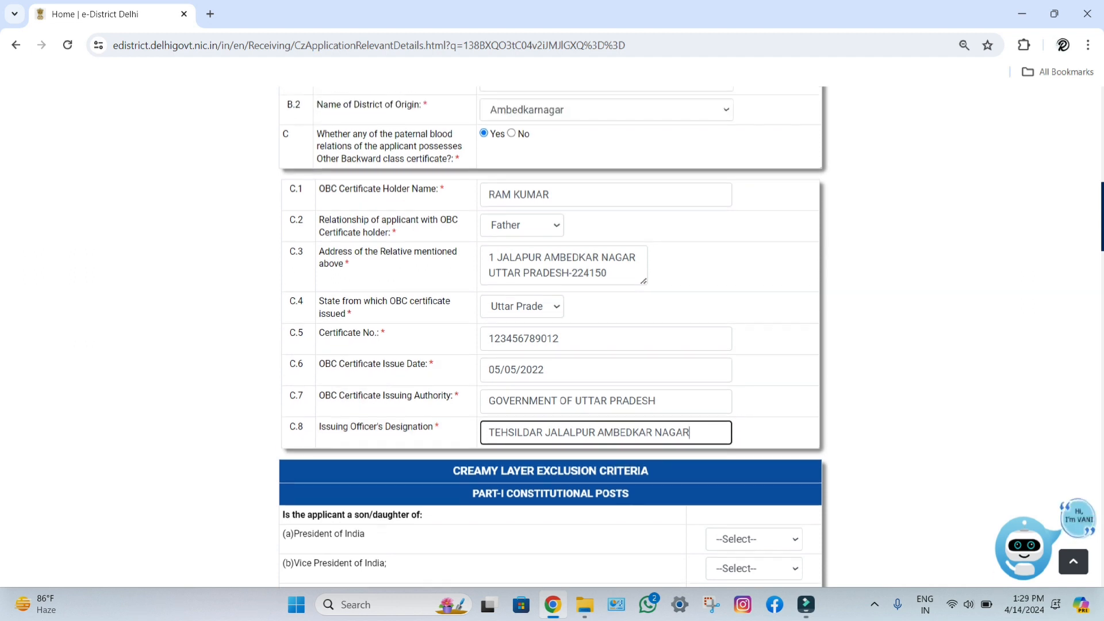
{"action": "scroll", "coordinate": [550, 337], "scroll_direction": "up", "scroll_amount": 3}
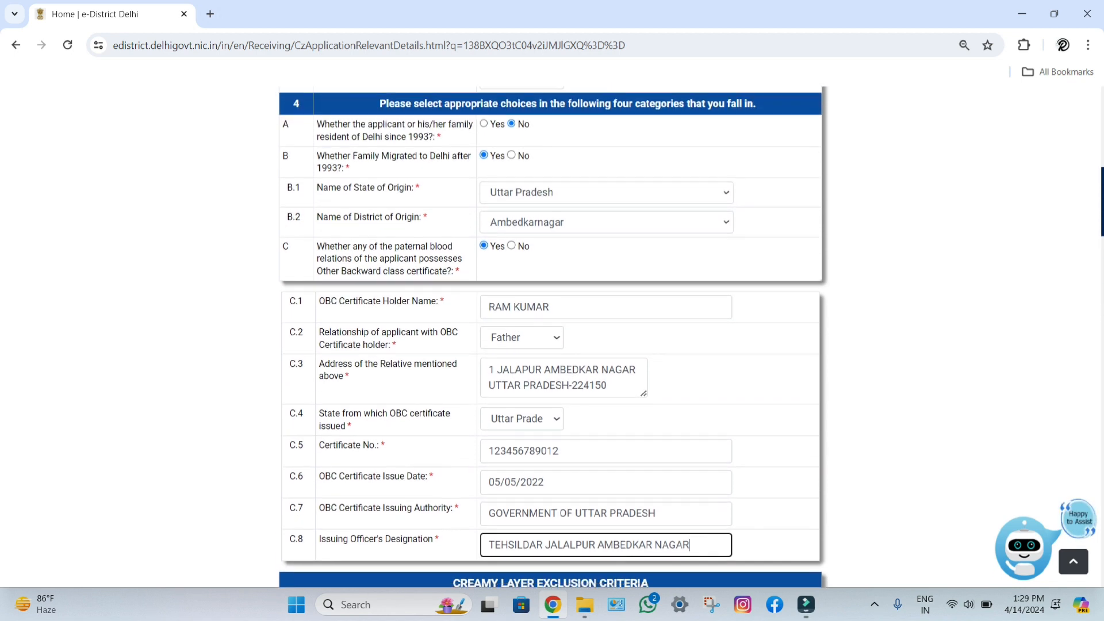
{"action": "scroll", "coordinate": [551, 337], "scroll_direction": "up", "scroll_amount": 3}
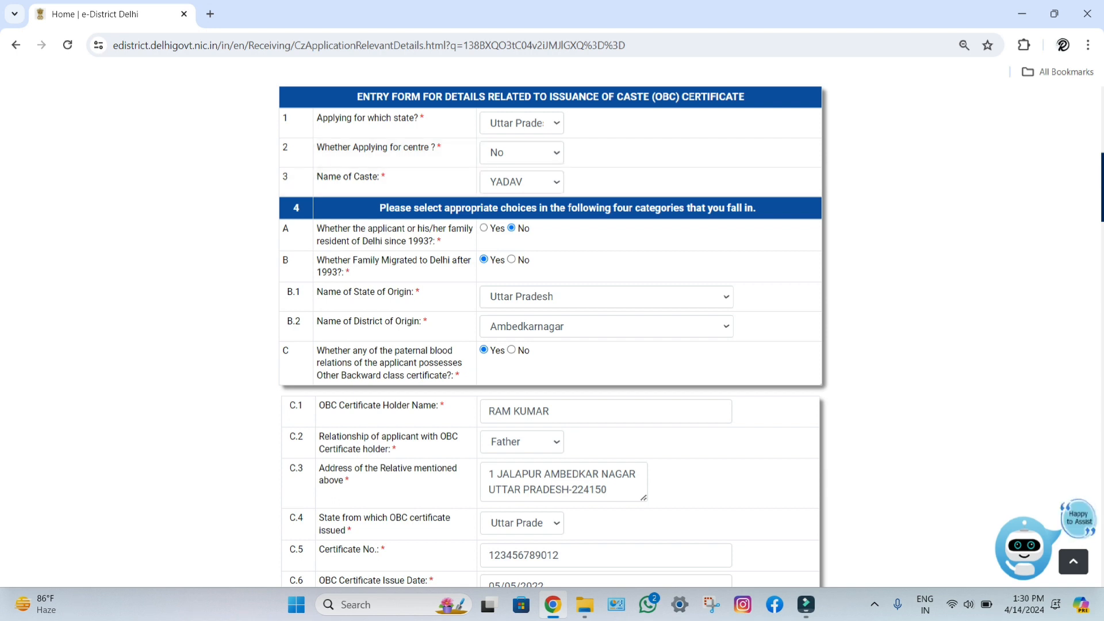
{"action": "scroll", "coordinate": [552, 336], "scroll_direction": "down", "scroll_amount": 1}
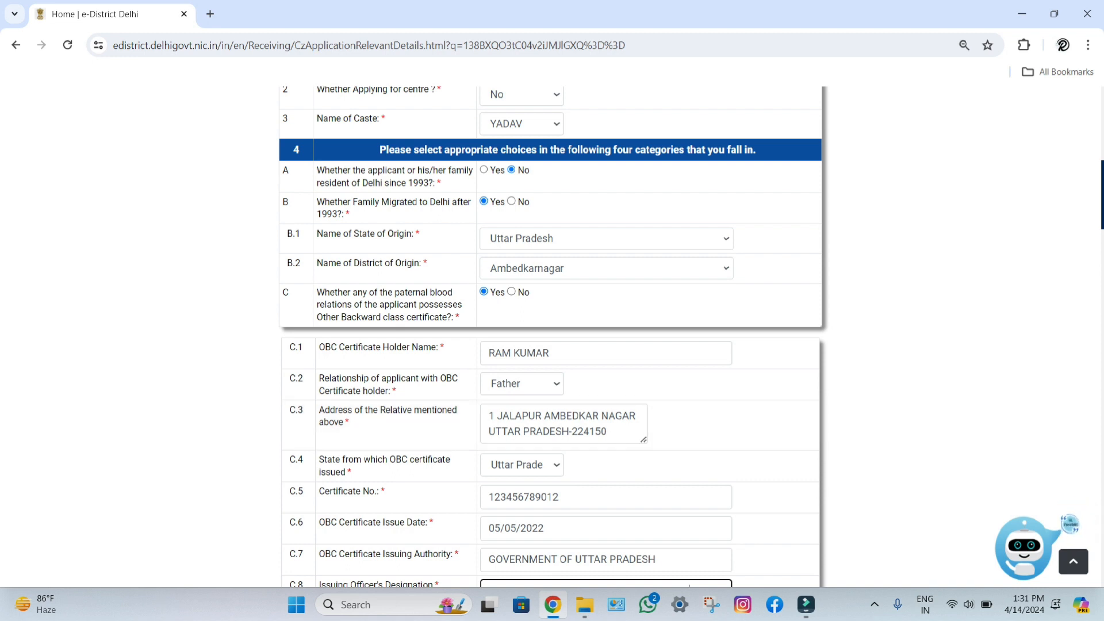
Step: Dismiss the right-click warning, restore the C.8 designation TEHSILDAR JALALPUR AMBEDKAR NAGAR, and leave the field
{"action": "right_click", "coordinate": [689, 586]}
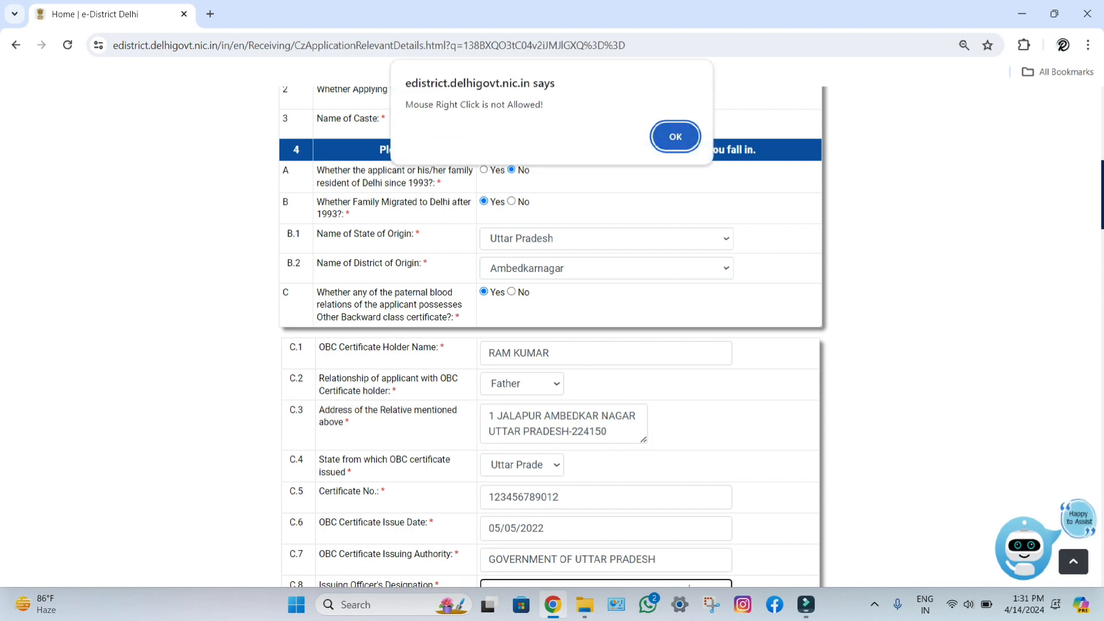
{"action": "left_click", "coordinate": [675, 136]}
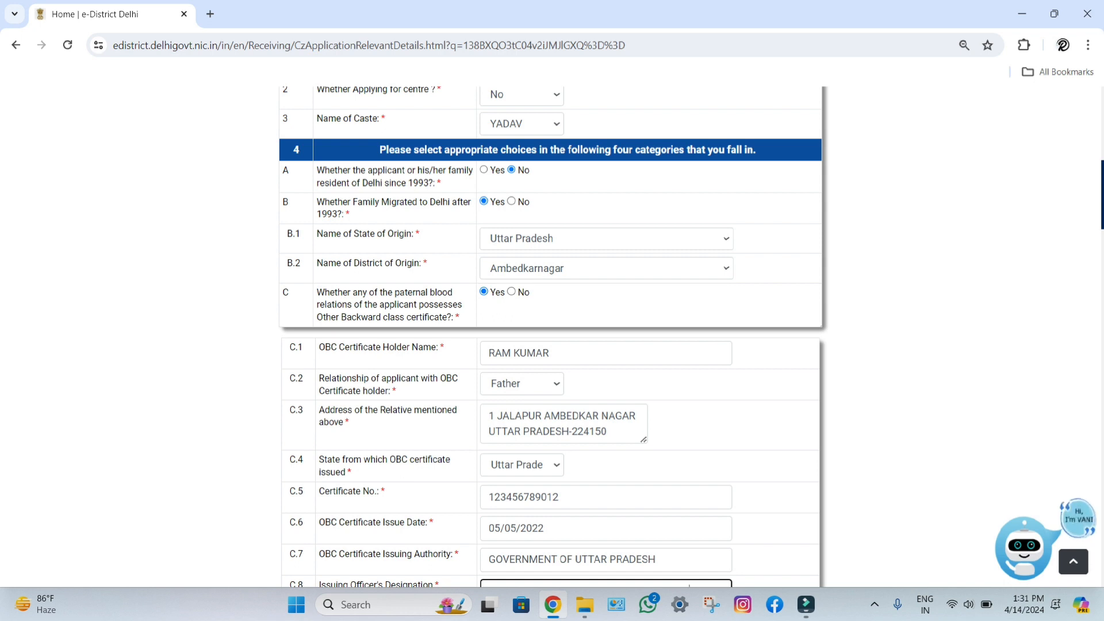
{"action": "type", "text": "TEHSILDAR JALALPUR AMBEDKAR NAGAR"}
{"action": "scroll", "coordinate": [552, 336], "scroll_direction": "down", "scroll_amount": 2}
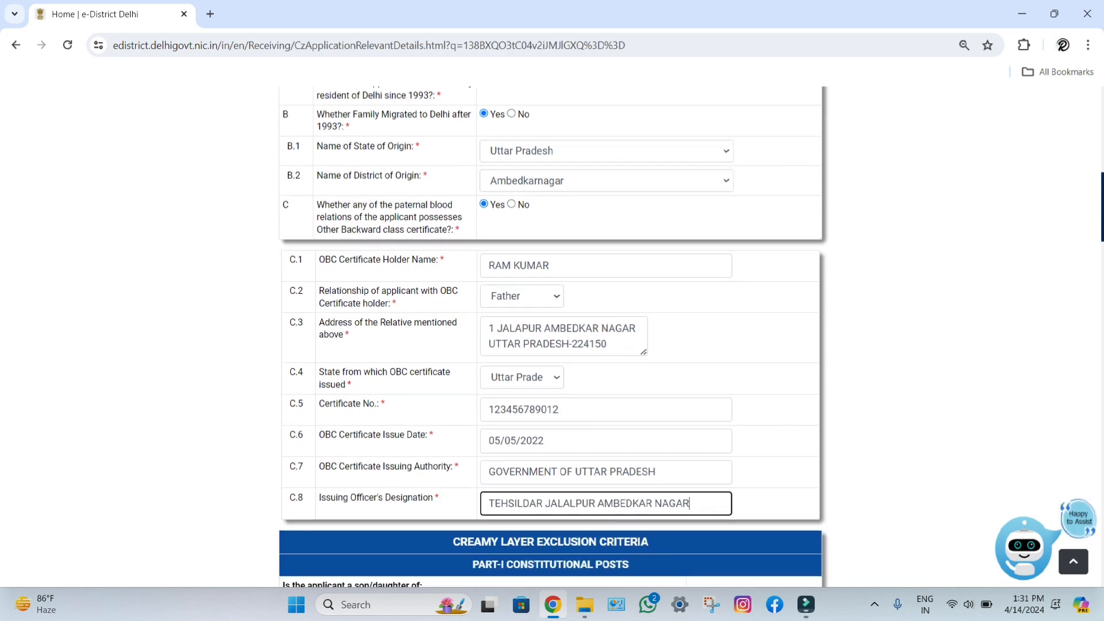
{"action": "scroll", "coordinate": [551, 337], "scroll_direction": "down", "scroll_amount": 1}
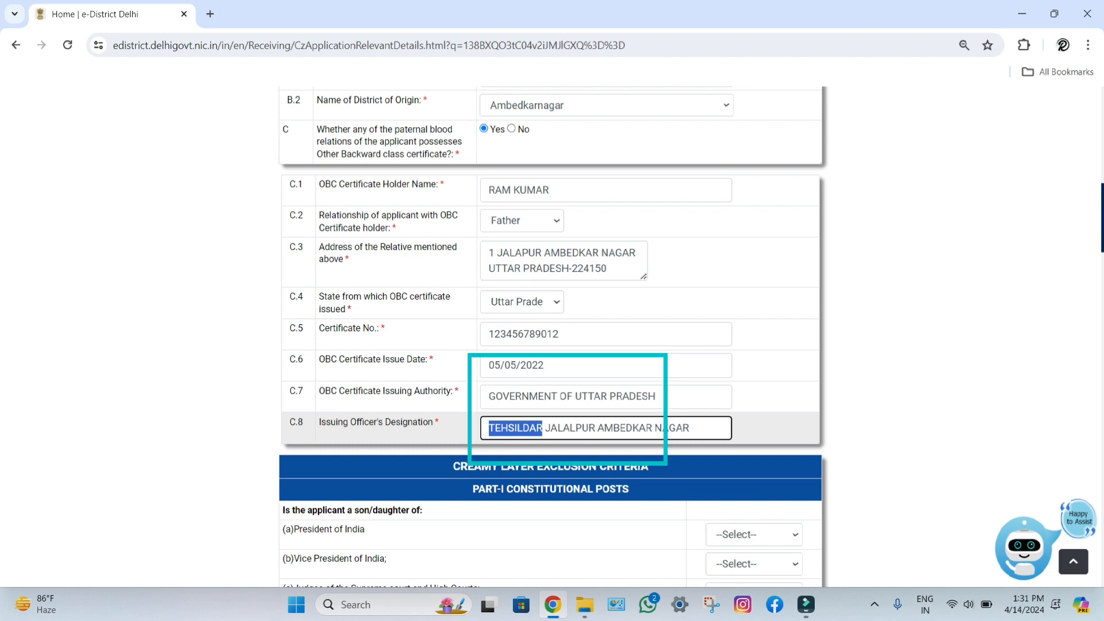
{"action": "double_click", "coordinate": [569, 428]}
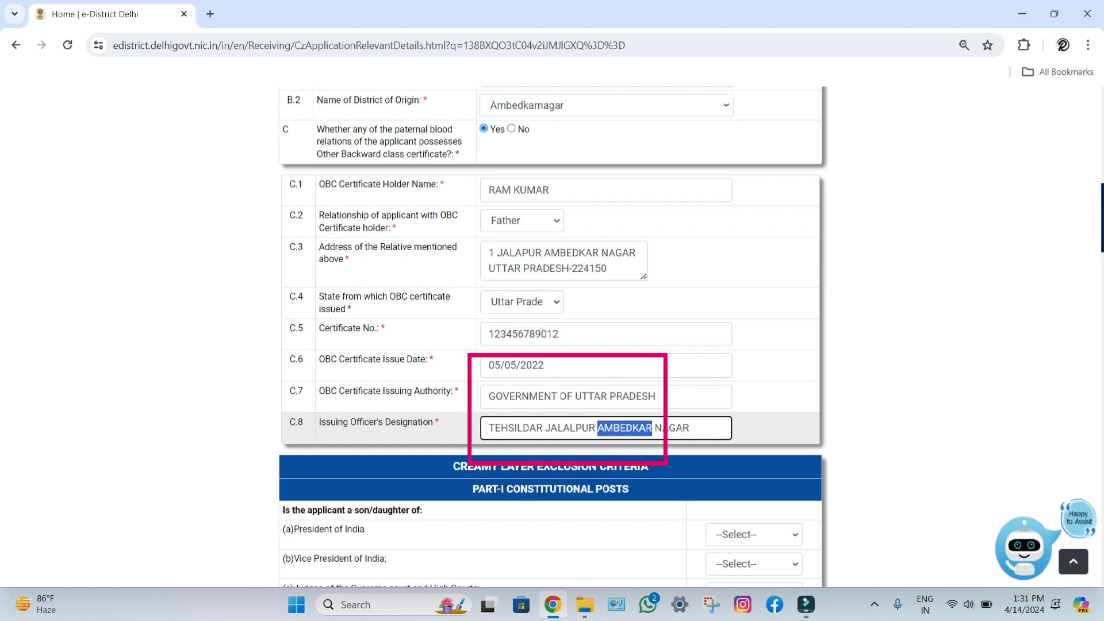
{"action": "key", "text": "ctrl+a"}
{"action": "key", "text": "Tab"}
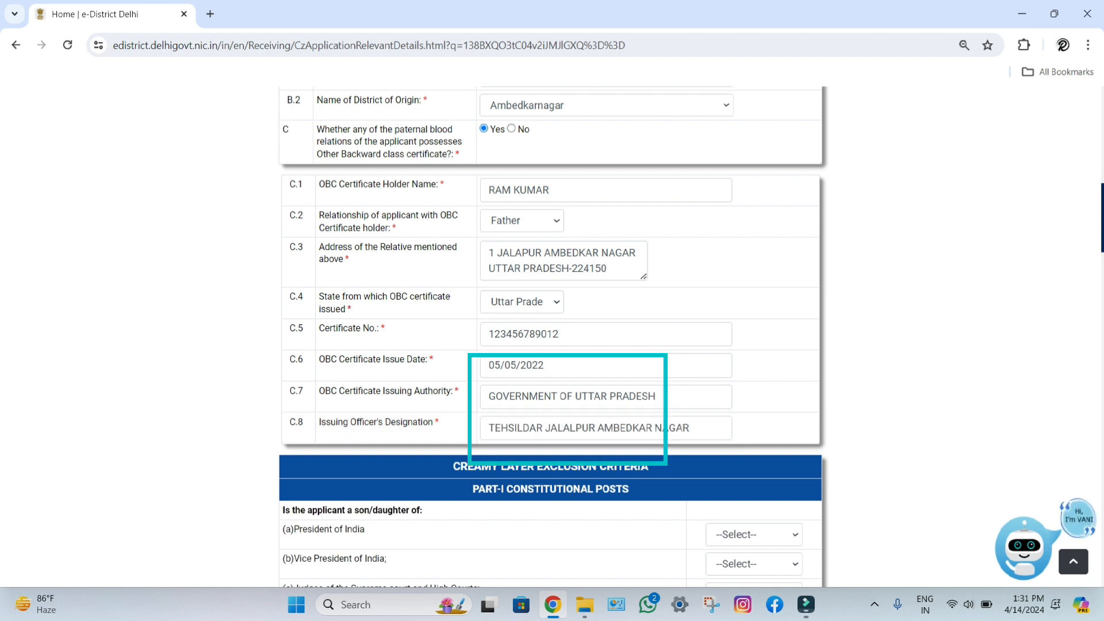
{"action": "scroll", "coordinate": [552, 339], "scroll_direction": "down", "scroll_amount": 4}
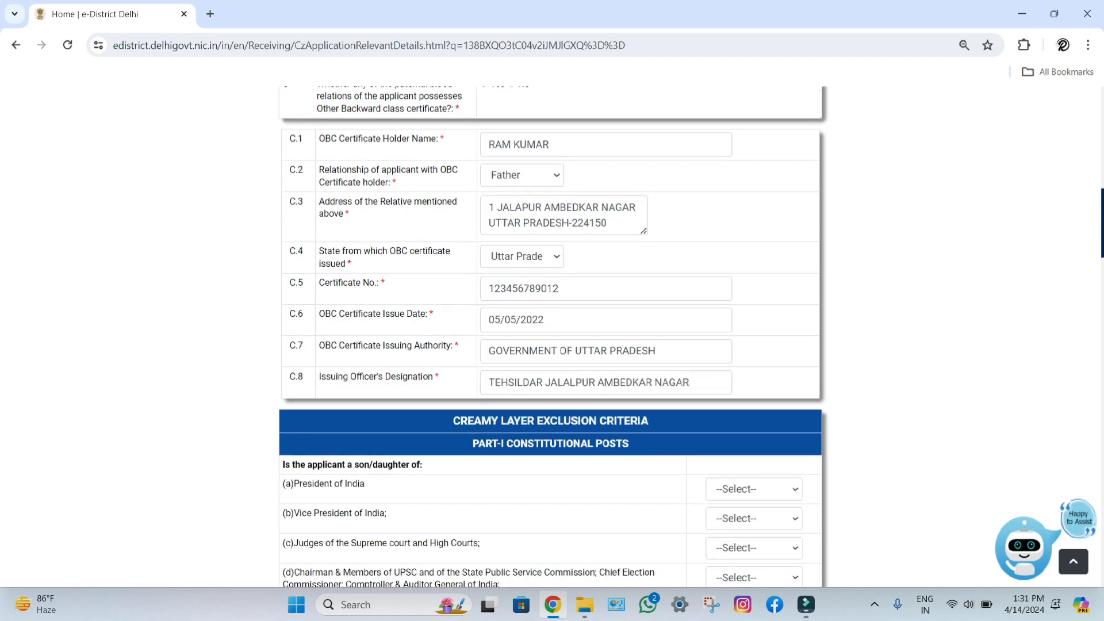
Step: Answer No to the President of India, Part-II(A) service and Part-II(B) creamy layer questions
{"action": "scroll", "coordinate": [753, 309], "scroll_direction": "down", "scroll_amount": 2}
{"action": "left_click", "coordinate": [753, 221]}
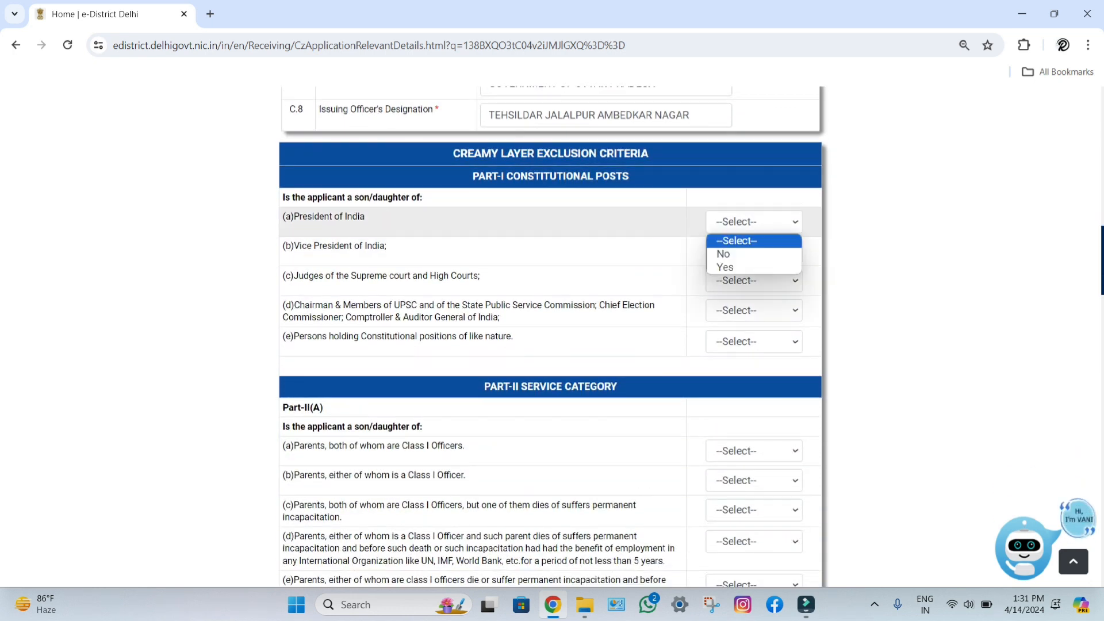
{"action": "left_click", "coordinate": [725, 253]}
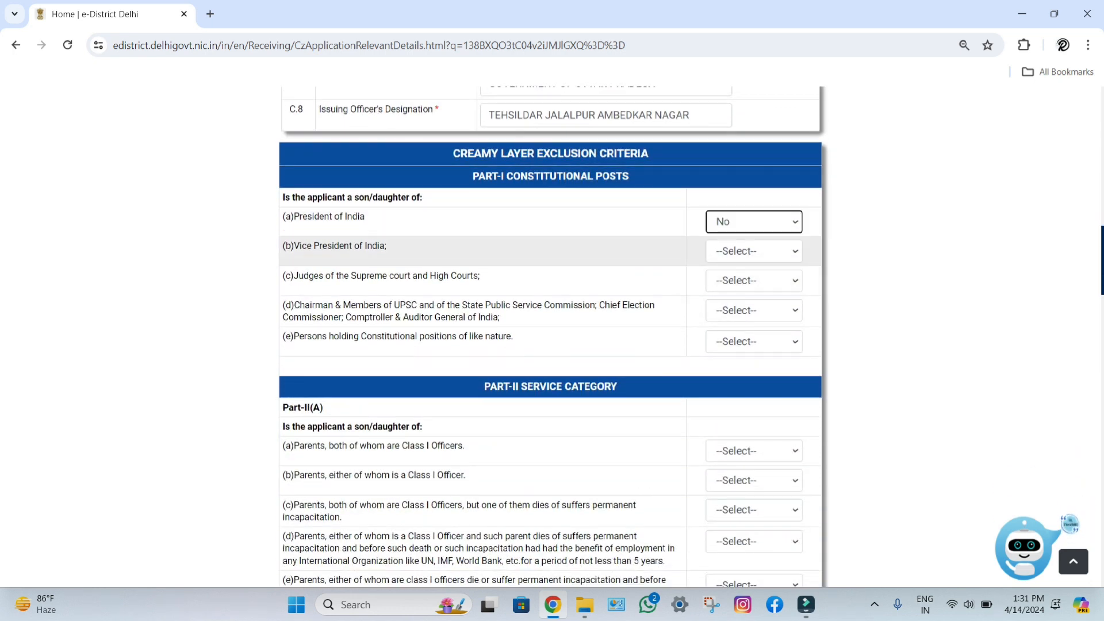
{"action": "key", "text": "Tab"}
{"action": "key", "text": "n"}
{"action": "key", "text": "Tab"}
{"action": "key", "text": "n"}
{"action": "key", "text": "Tab"}
{"action": "key", "text": "n"}
{"action": "key", "text": "Tab"}
{"action": "key", "text": "n"}
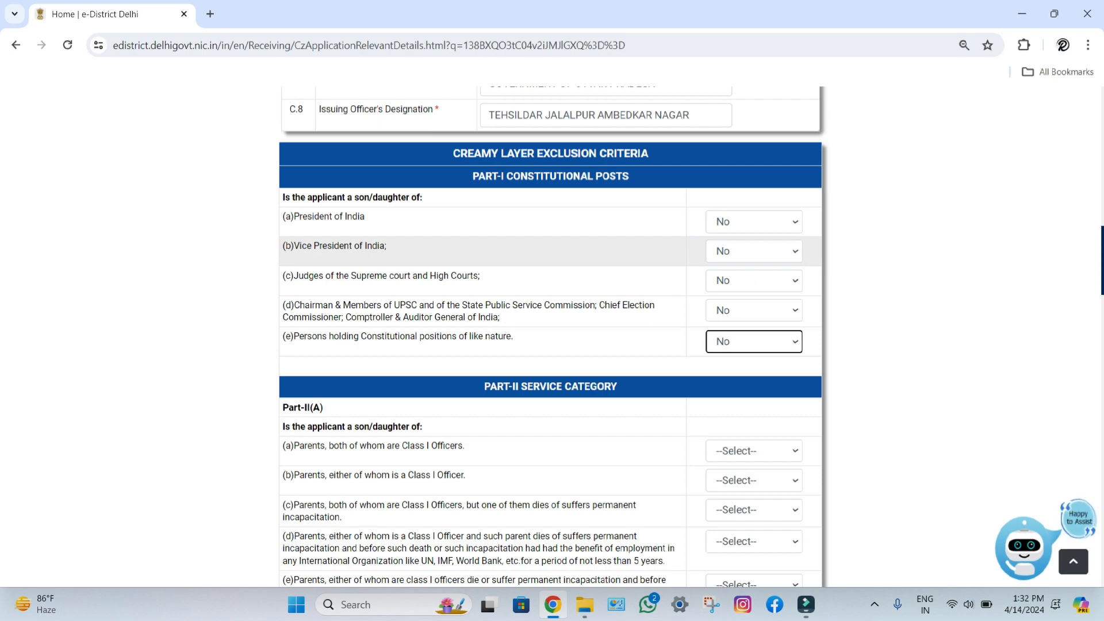
{"action": "key", "text": "Tab"}
{"action": "key", "text": "n"}
{"action": "key", "text": "Tab"}
{"action": "key", "text": "n"}
{"action": "key", "text": "Tab"}
{"action": "key", "text": "n"}
{"action": "key", "text": "Tab"}
{"action": "key", "text": "n"}
{"action": "key", "text": "Tab"}
{"action": "key", "text": "n"}
{"action": "key", "text": "Tab"}
{"action": "key", "text": "n"}
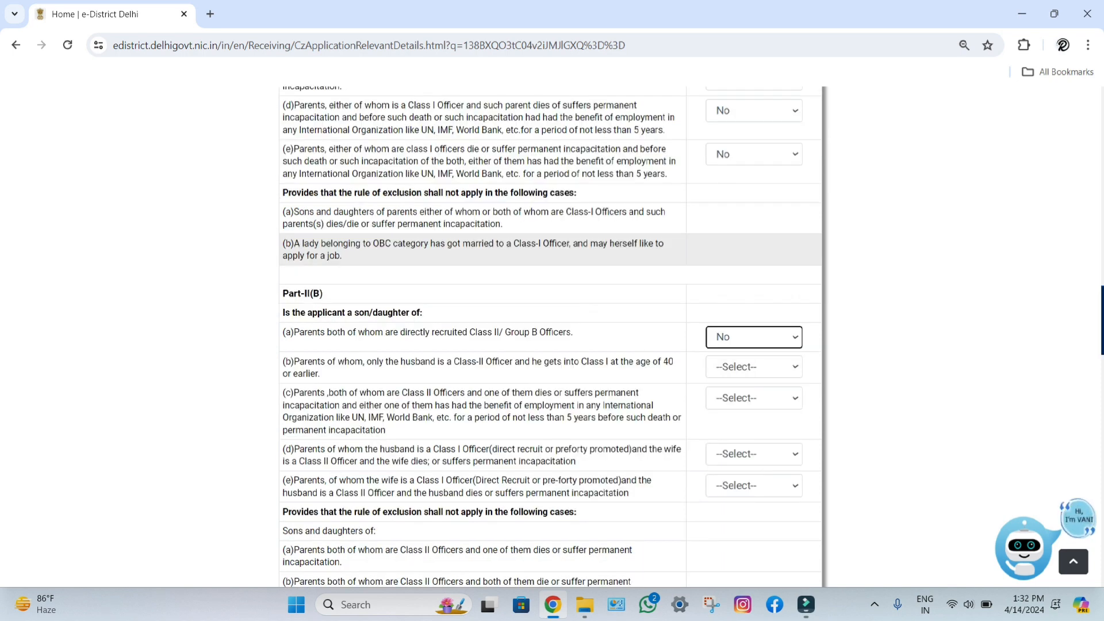
{"action": "key", "text": "Tab"}
{"action": "key", "text": "n"}
{"action": "key", "text": "Tab"}
{"action": "key", "text": "n"}
Step: Answer the Part-III land questions, set both Part-VI income questions to No, and proceed
{"action": "key", "text": "Tab"}
{"action": "key", "text": "n"}
{"action": "key", "text": "Tab"}
{"action": "key", "text": "n"}
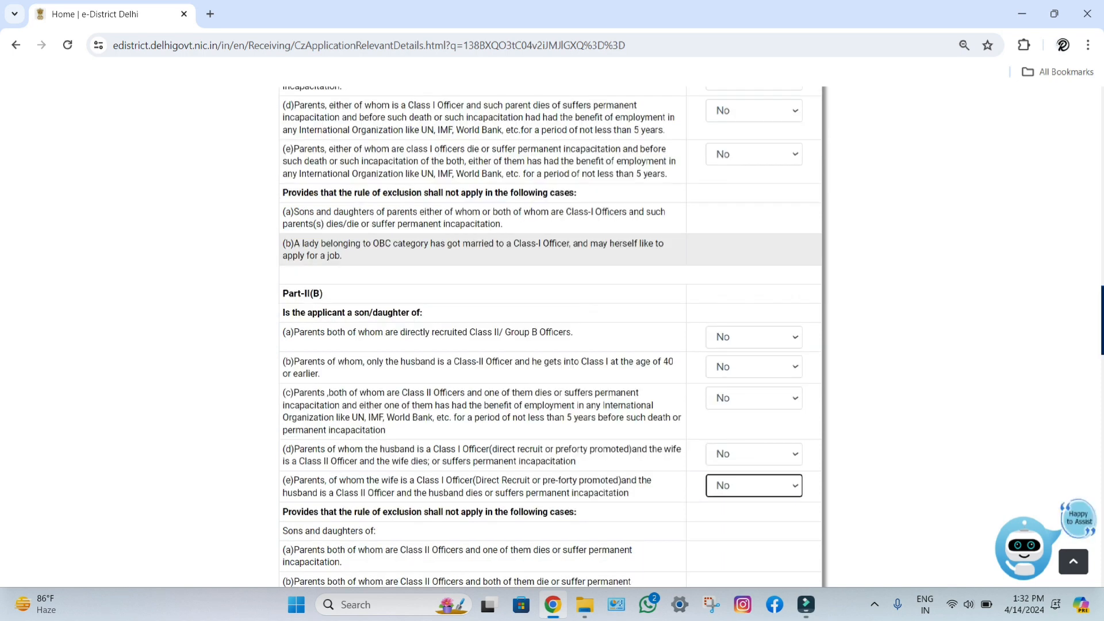
{"action": "key", "text": "Tab"}
{"action": "key", "text": "n"}
{"action": "key", "text": "Tab"}
{"action": "key", "text": "y"}
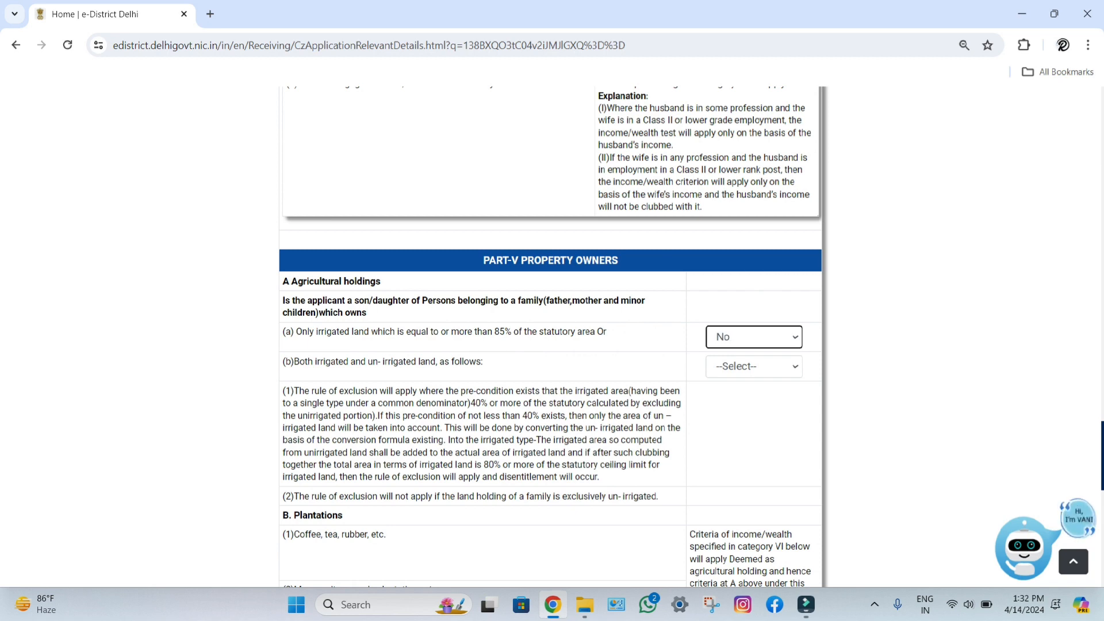
{"action": "key", "text": "Tab"}
{"action": "key", "text": "n"}
{"action": "key", "text": "Tab"}
{"action": "key", "text": "n"}
{"action": "key", "text": "Tab"}
{"action": "key", "text": "n"}
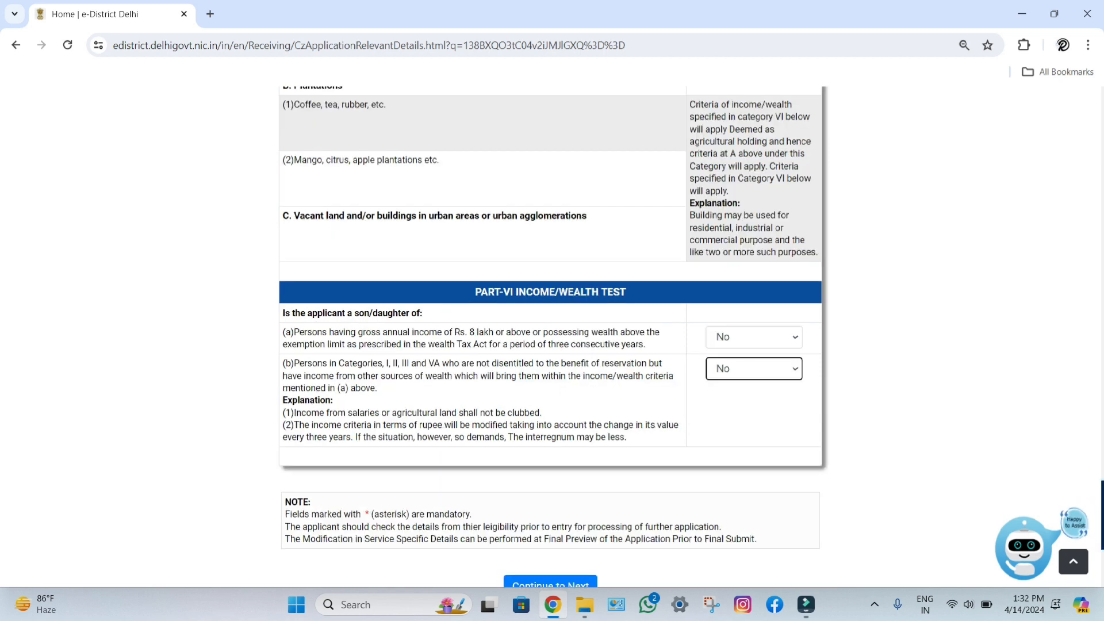
{"action": "key", "text": "Tab"}
{"action": "key", "text": "Return"}
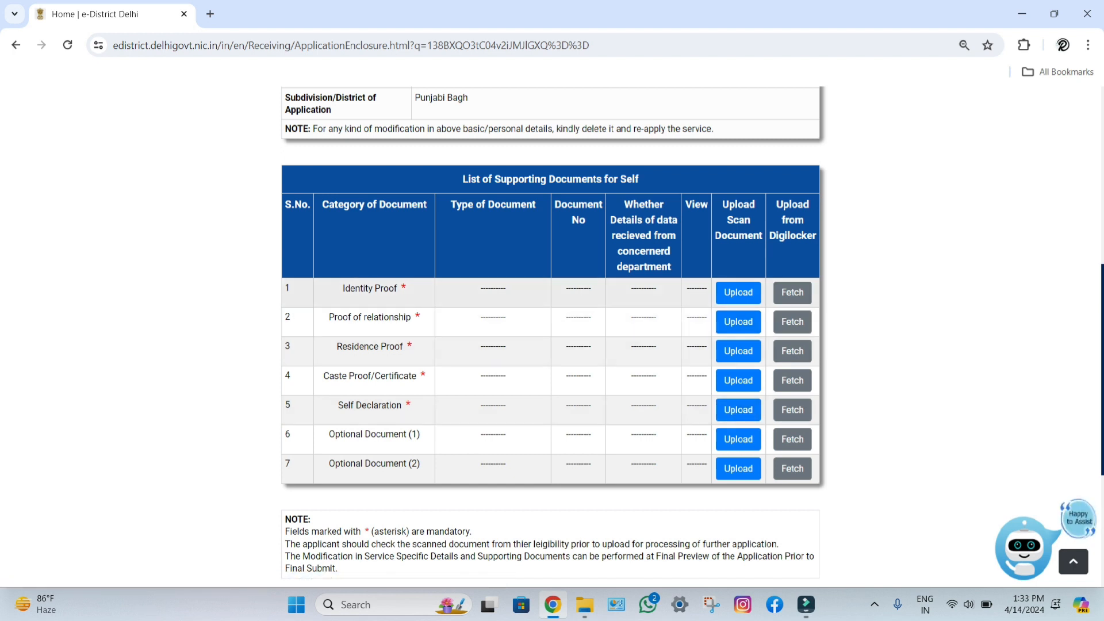
Step: Attach the previously uploaded Aadhaar Card document as Identity Proof, keeping the existing file
{"action": "left_click", "coordinate": [738, 292]}
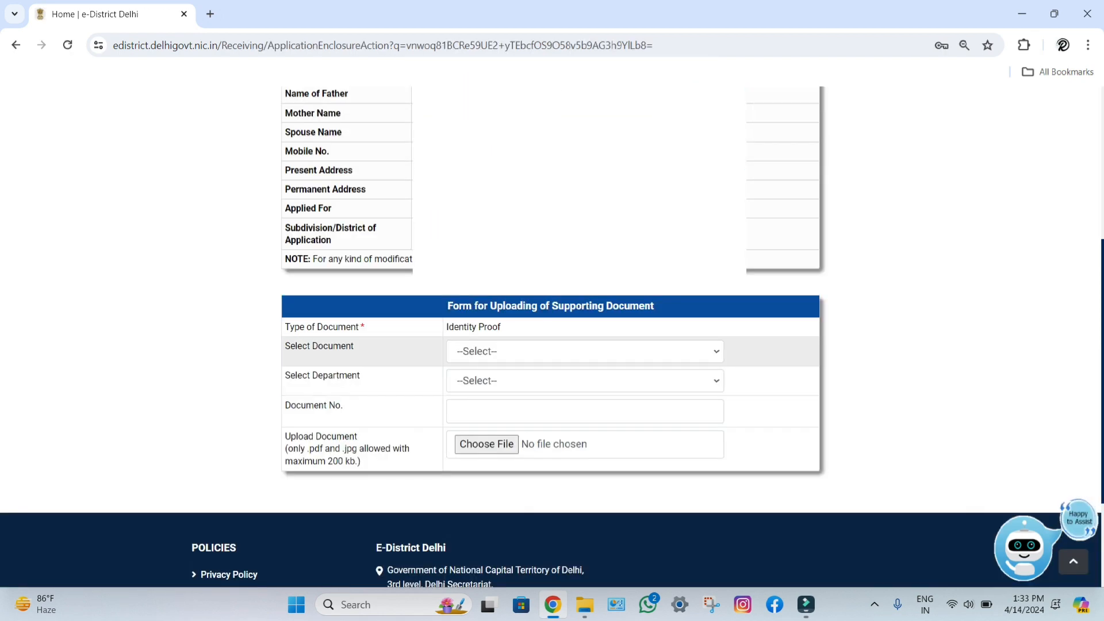
{"action": "key", "text": "alt+Down"}
{"action": "key", "text": "Down"}
{"action": "key", "text": "Return"}
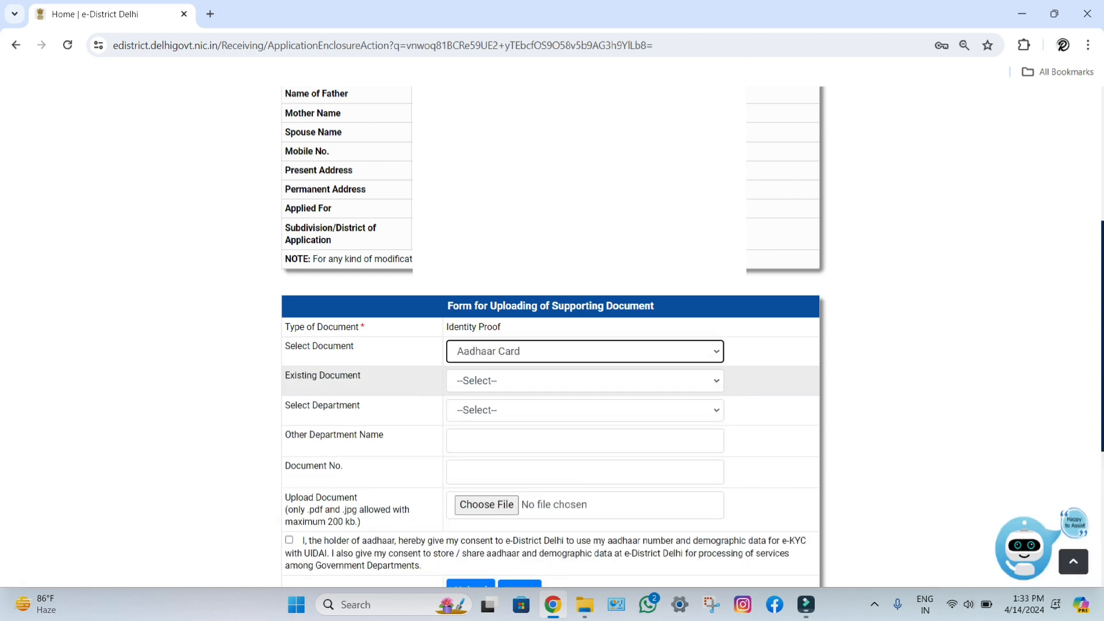
{"action": "left_click", "coordinate": [584, 380]}
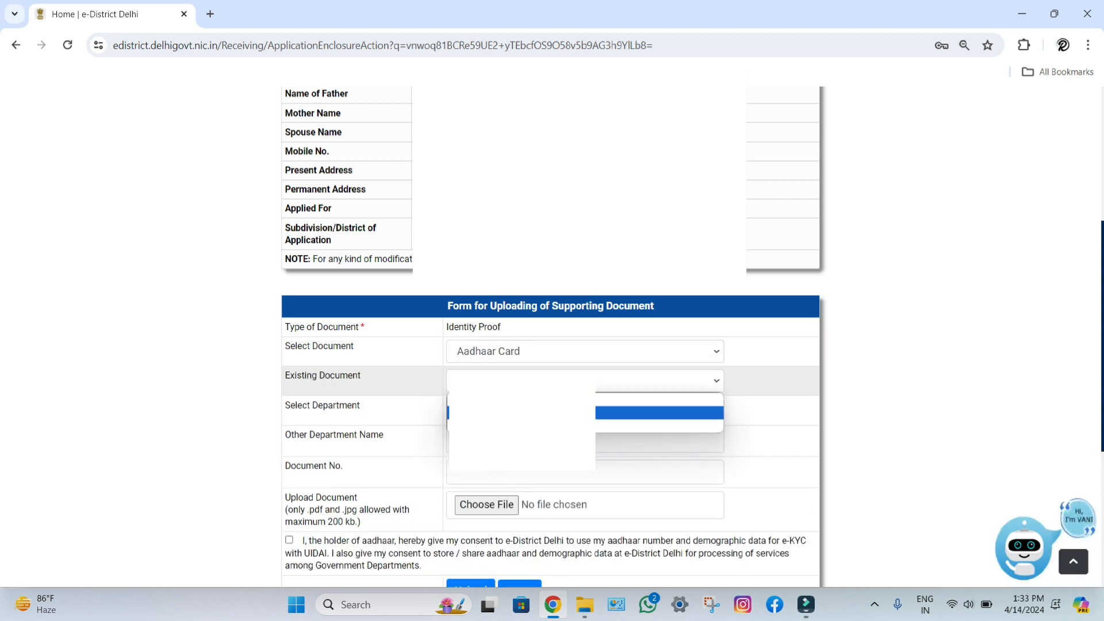
{"action": "key", "text": "Return"}
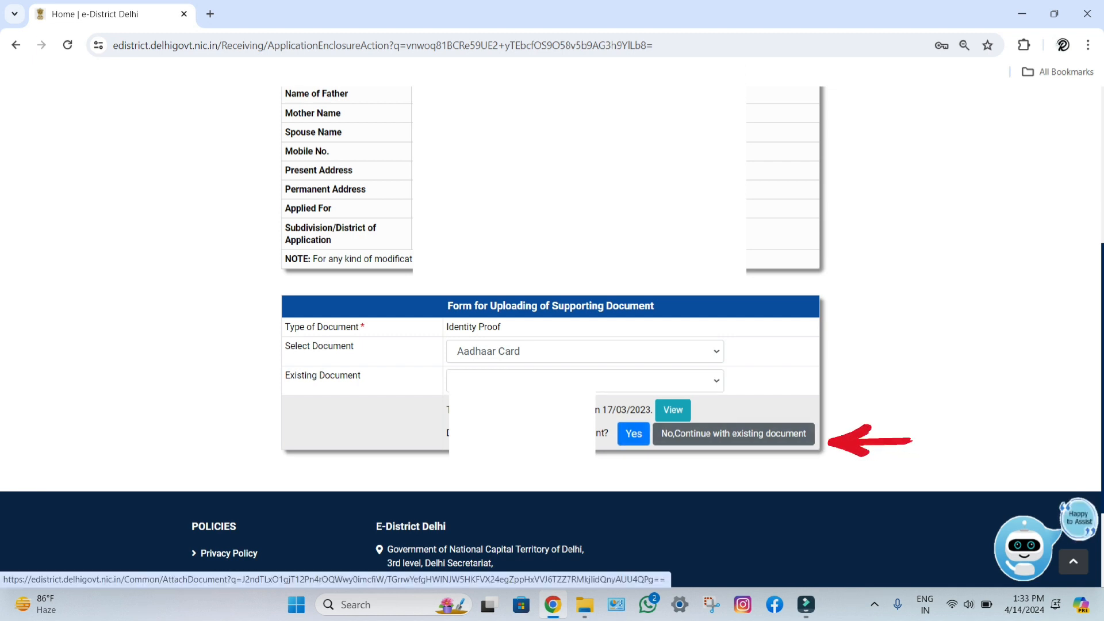
{"action": "left_click", "coordinate": [733, 433]}
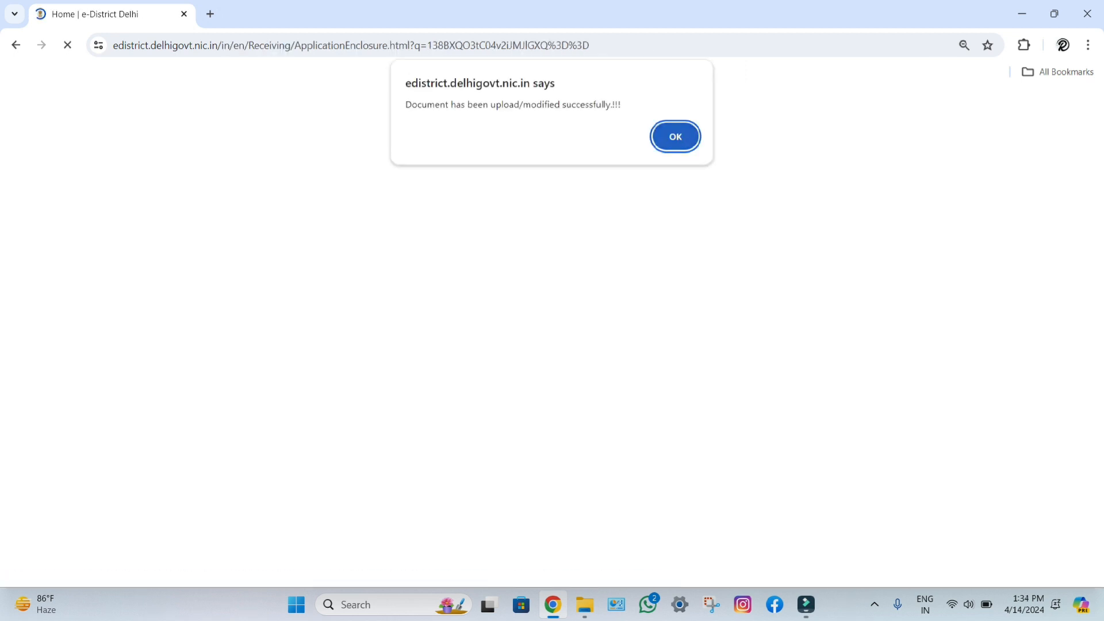
{"action": "key", "text": "Return"}
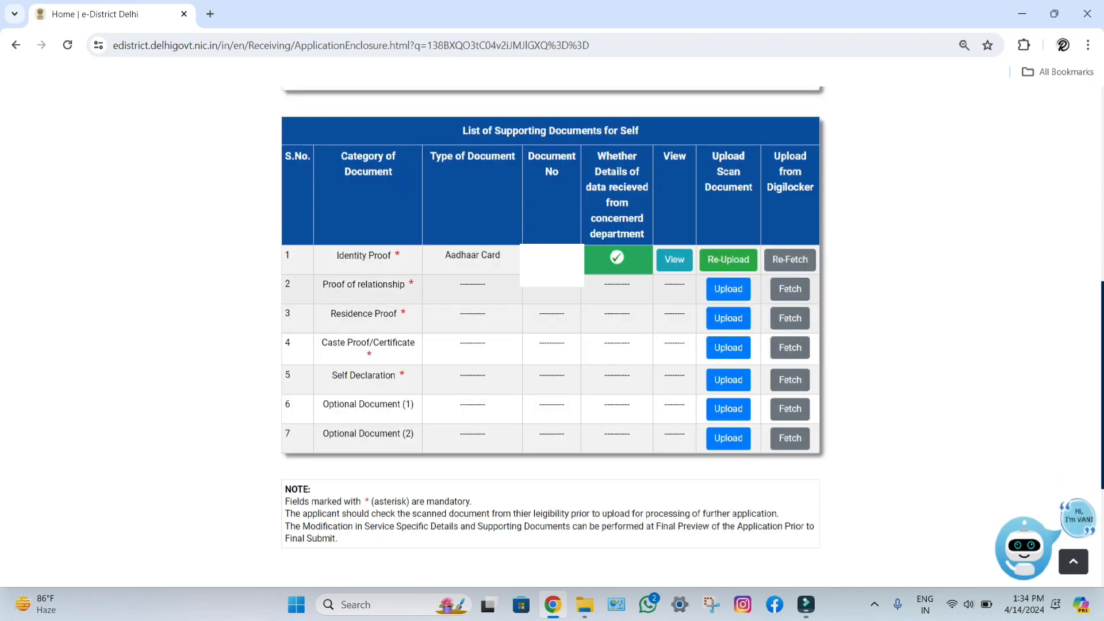
Step: Attach the previously uploaded Aadhaar Card as the Proof of relationship document
{"action": "left_click", "coordinate": [728, 288]}
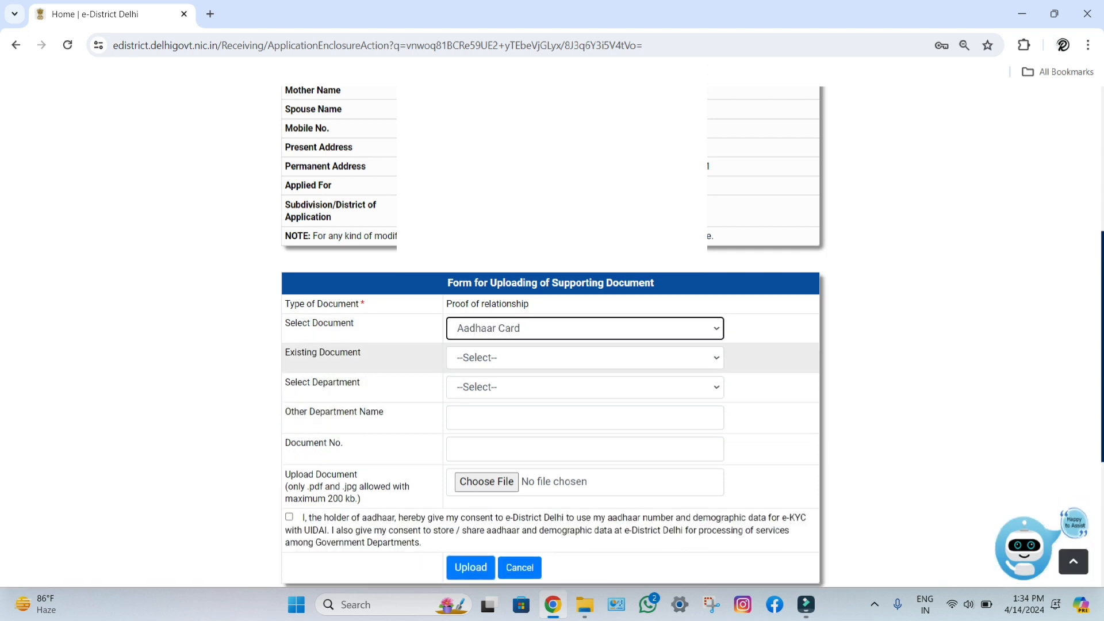
{"action": "left_click", "coordinate": [585, 358]}
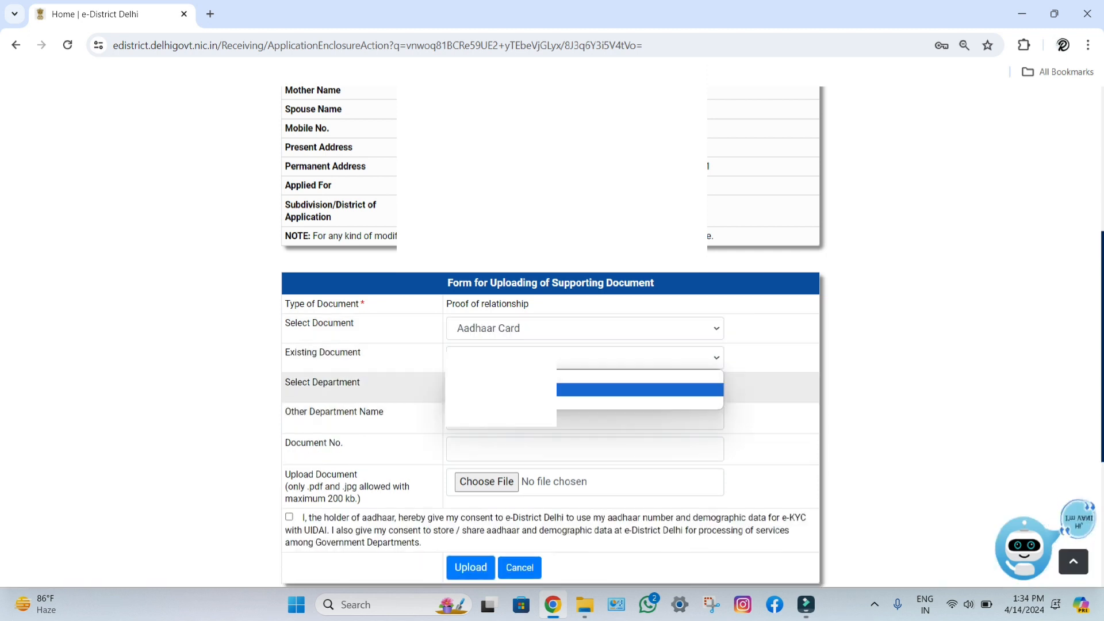
{"action": "left_click", "coordinate": [503, 390]}
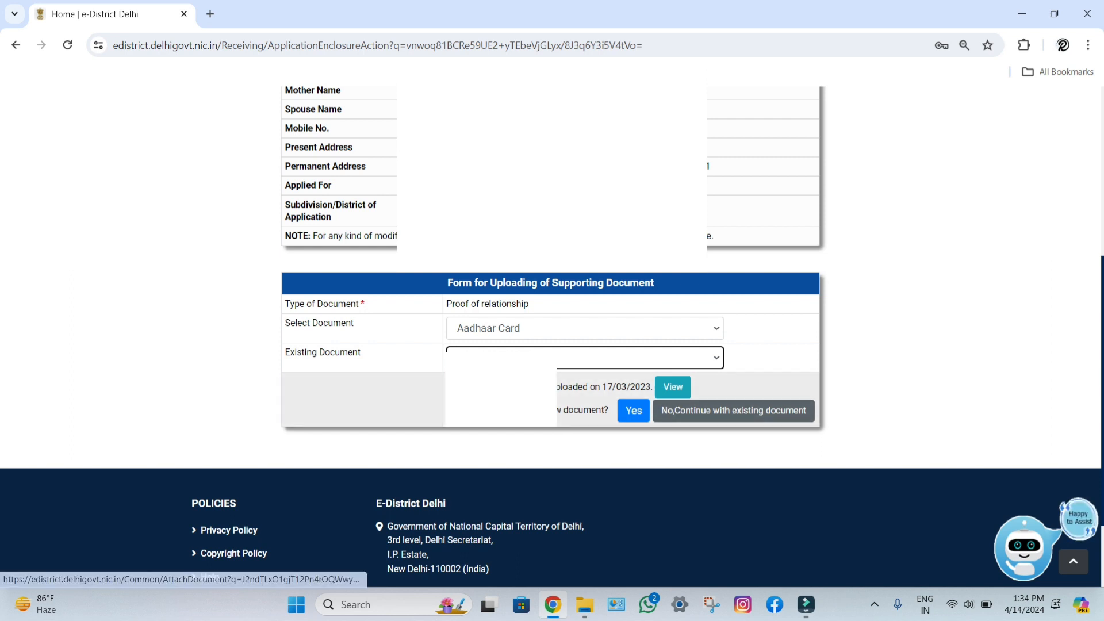
{"action": "left_click", "coordinate": [733, 410]}
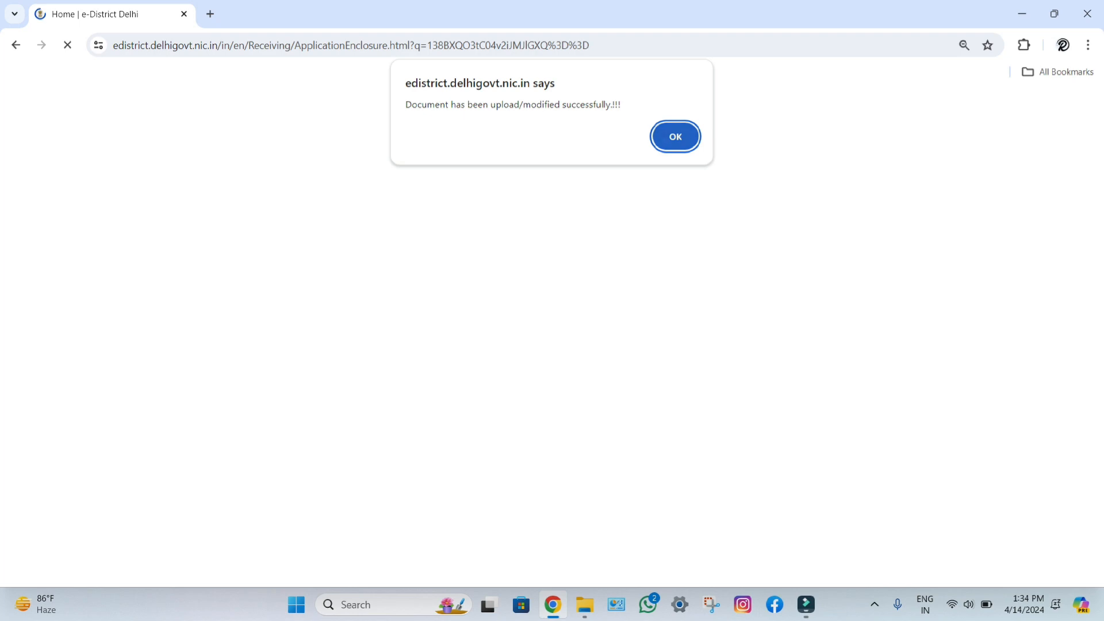
{"action": "key", "text": "Return"}
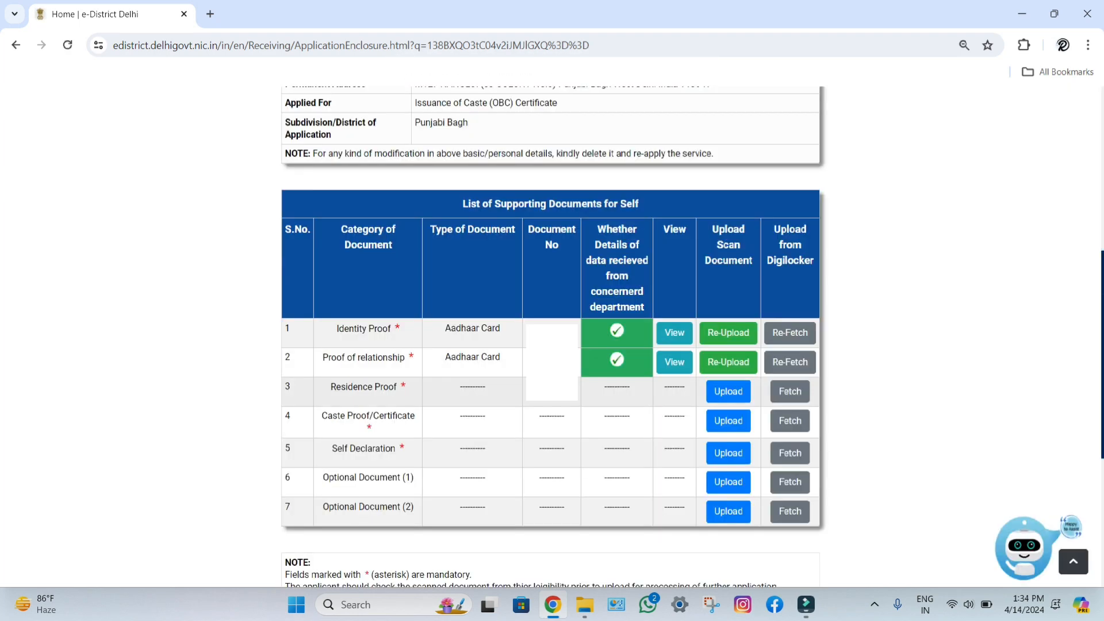
{"action": "left_click", "coordinate": [727, 391]}
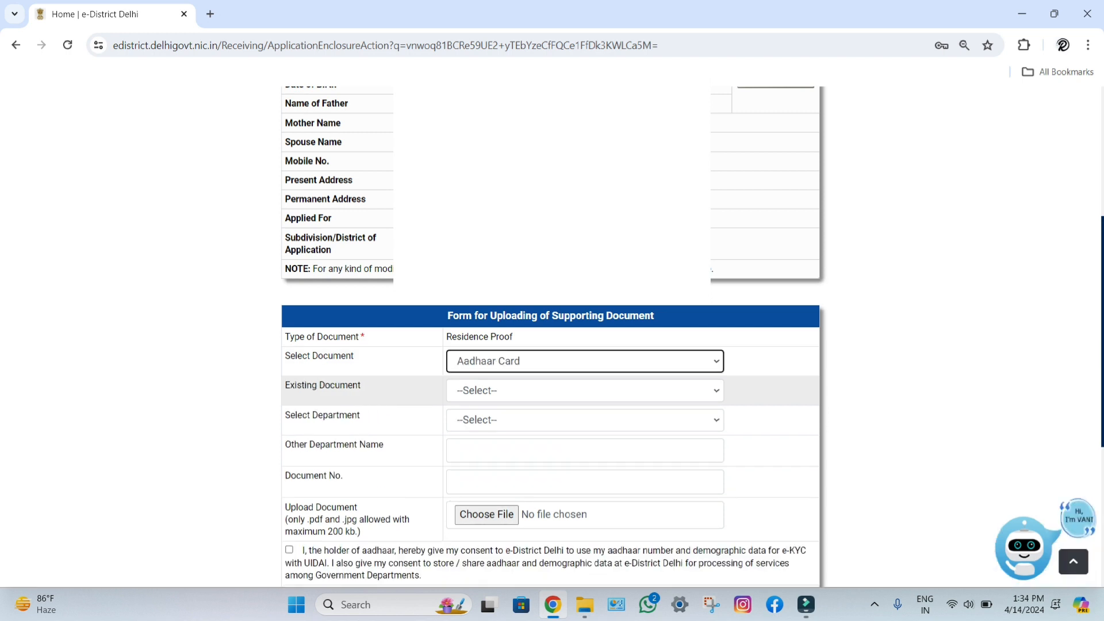
Step: Attach the previously uploaded Aadhaar Card as the Residence Proof document
{"action": "left_click", "coordinate": [584, 391]}
{"action": "left_click", "coordinate": [598, 422]}
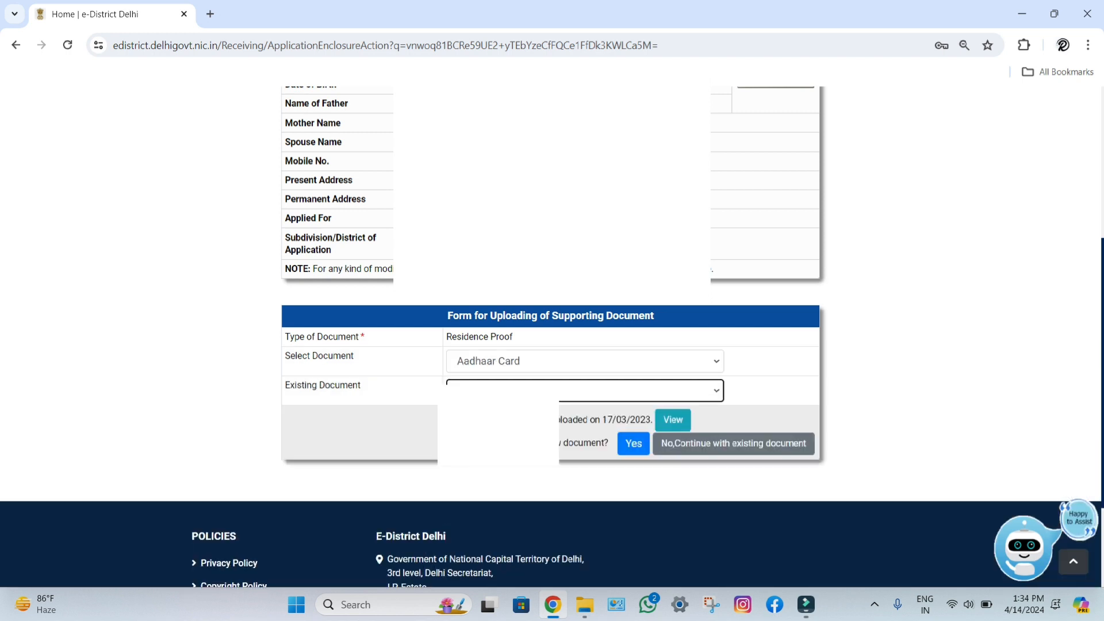
{"action": "left_click", "coordinate": [732, 443]}
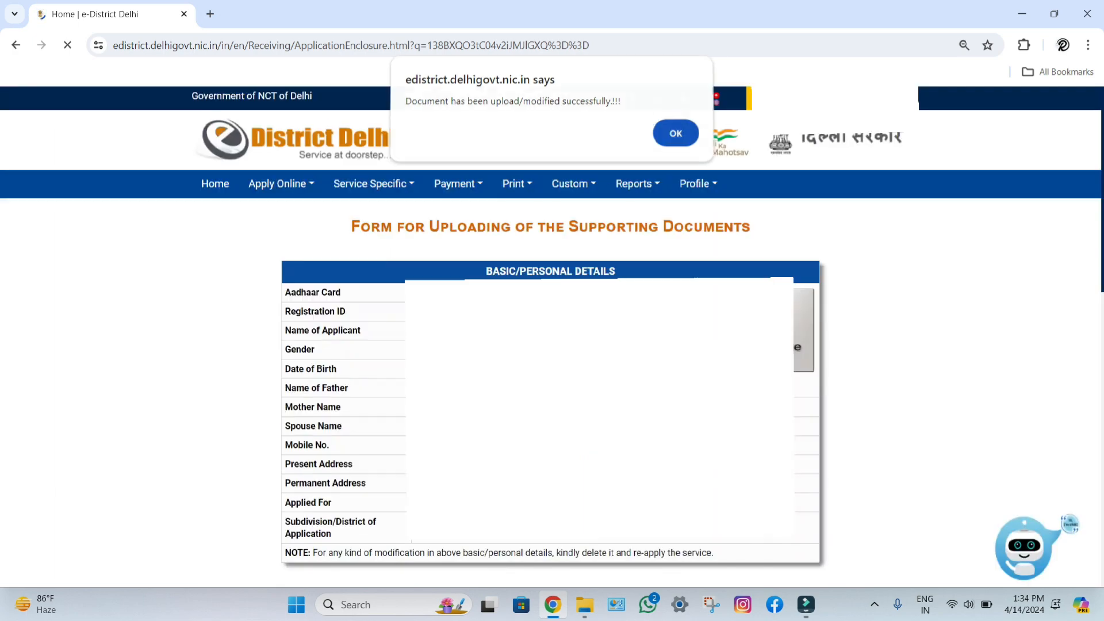
{"action": "key", "text": "Return"}
{"action": "scroll", "coordinate": [728, 415], "scroll_direction": "down", "scroll_amount": 7}
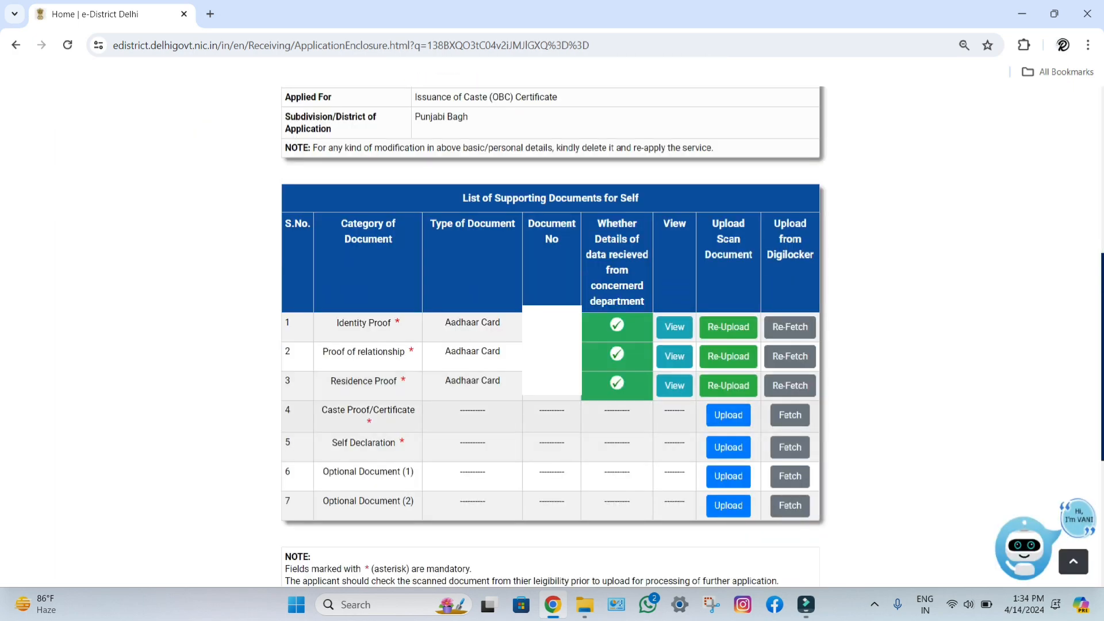
{"action": "left_click", "coordinate": [727, 415]}
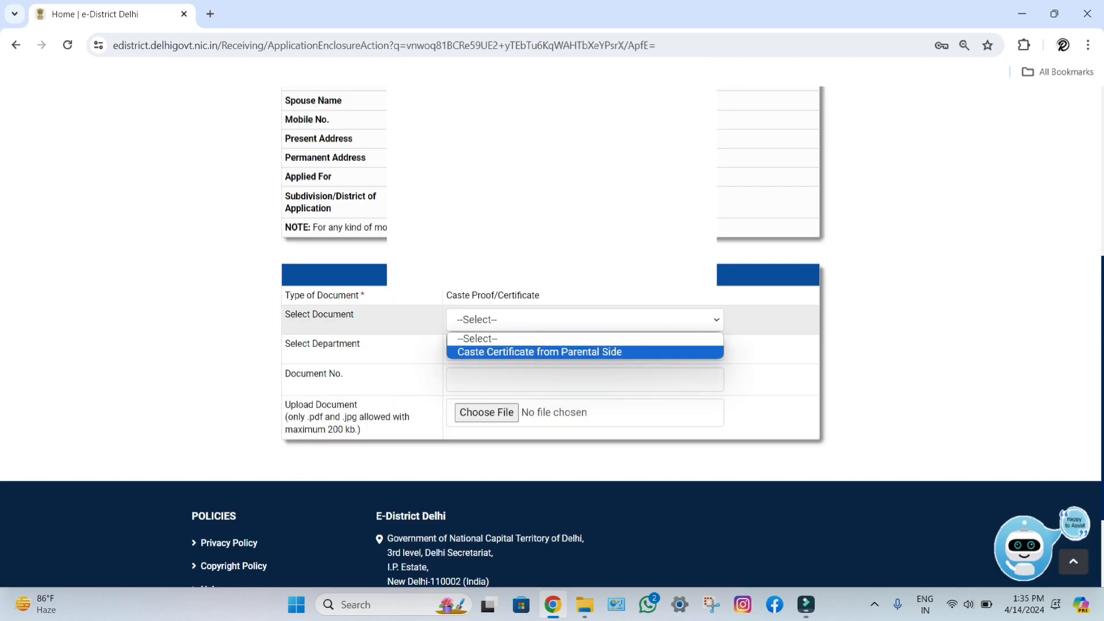
Step: Upload a Caste Certificate from Parental Side issued by Edistrict - UP, with its document number, as caste proof
{"action": "key", "text": "Escape"}
{"action": "left_click", "coordinate": [585, 349]}
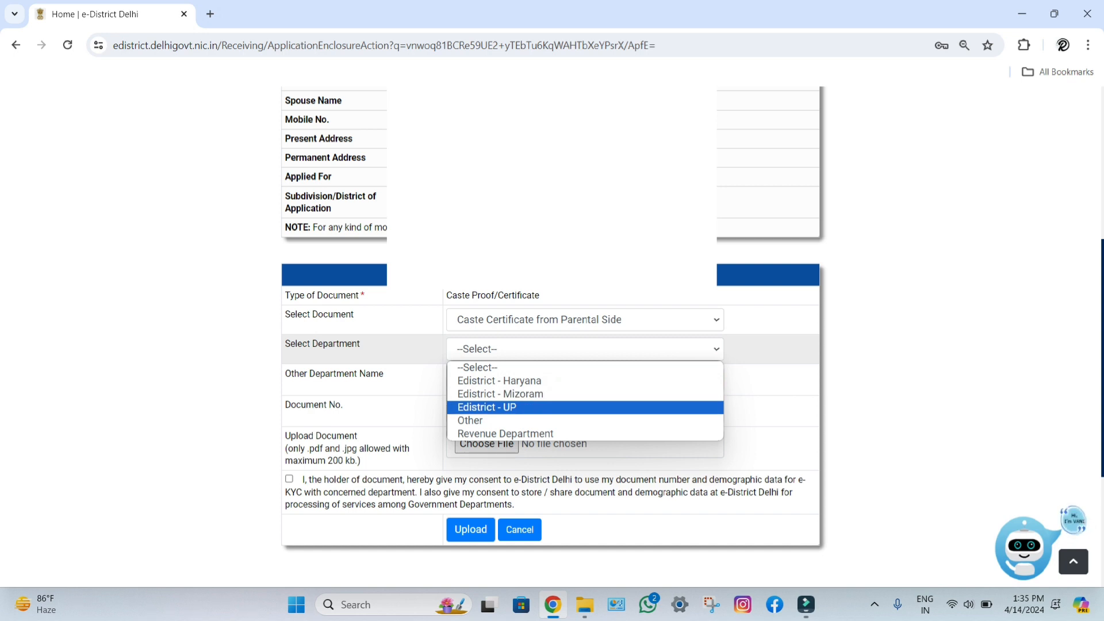
{"action": "left_click", "coordinate": [551, 407]}
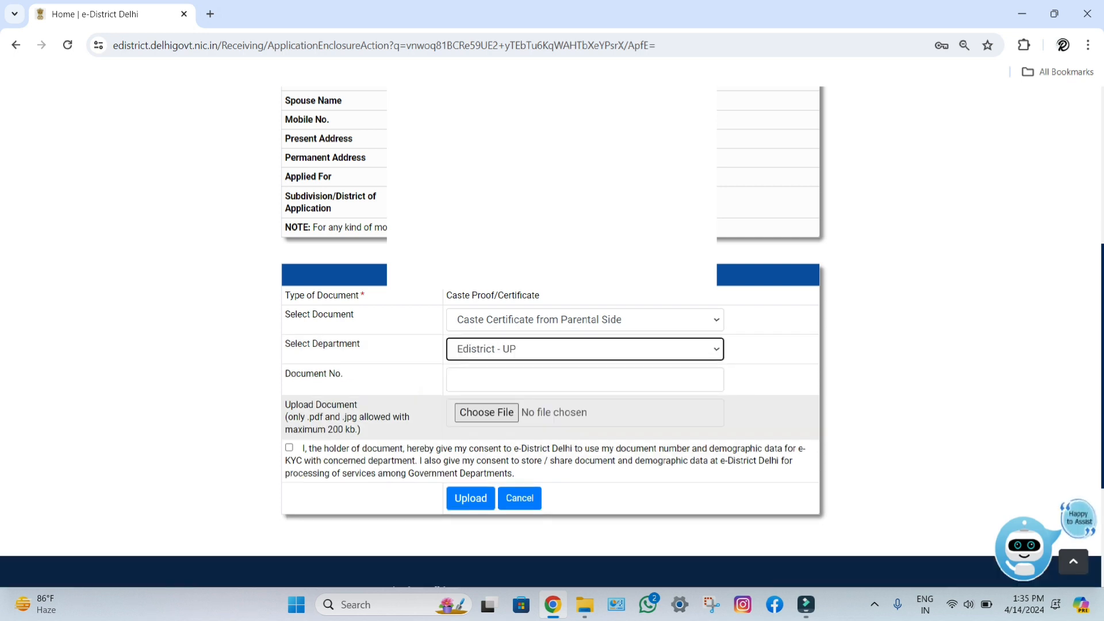
{"action": "left_click", "coordinate": [552, 380]}
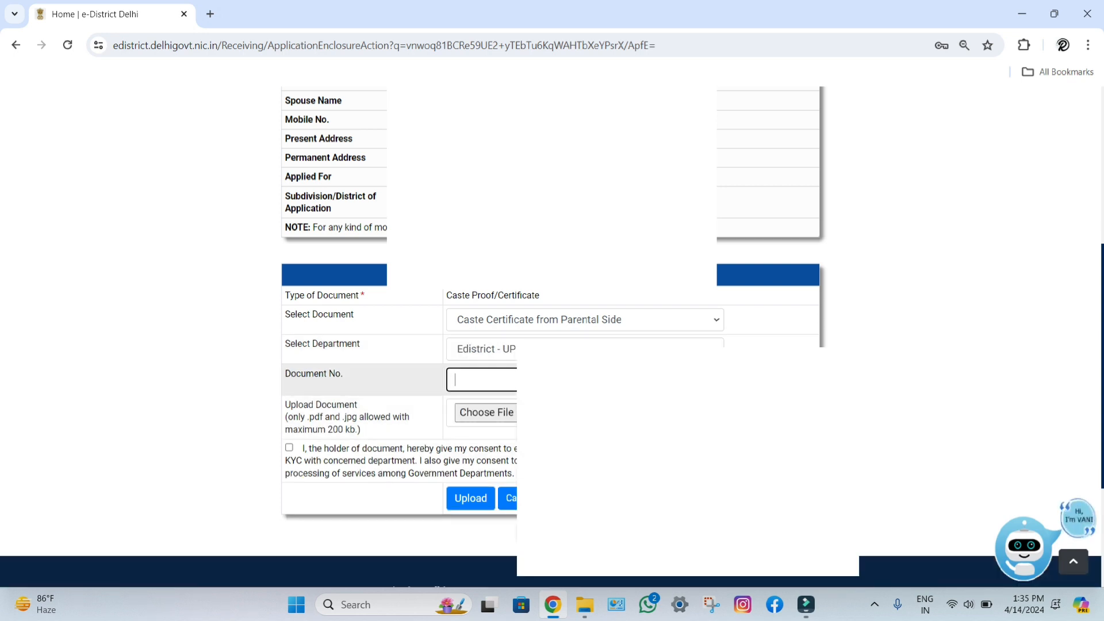
{"action": "type", "text": "1234567"}
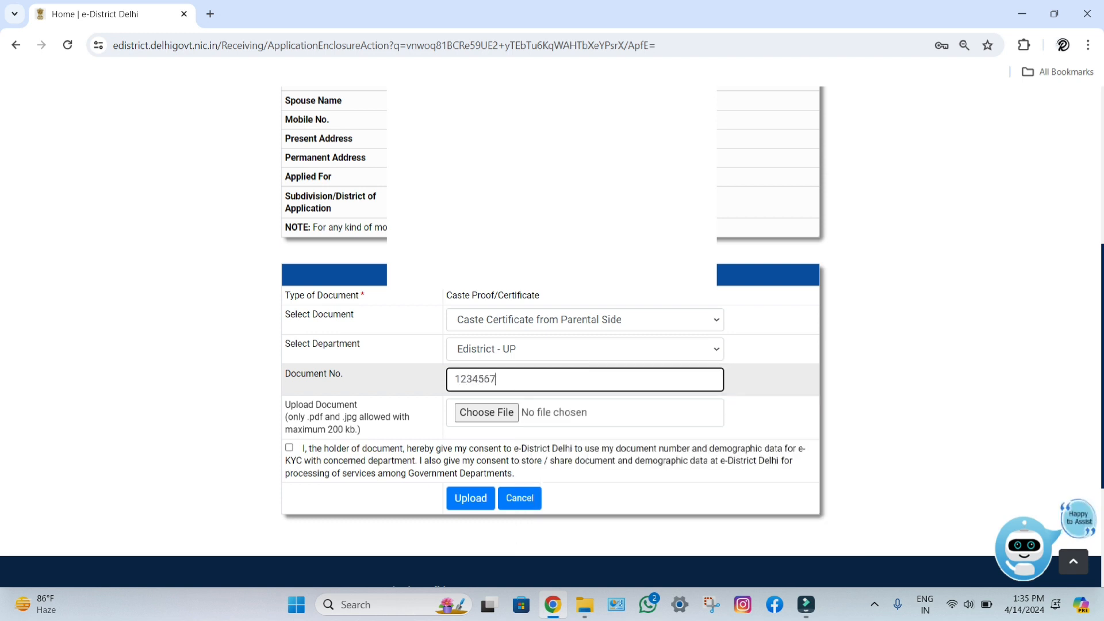
{"action": "type", "text": "89012"}
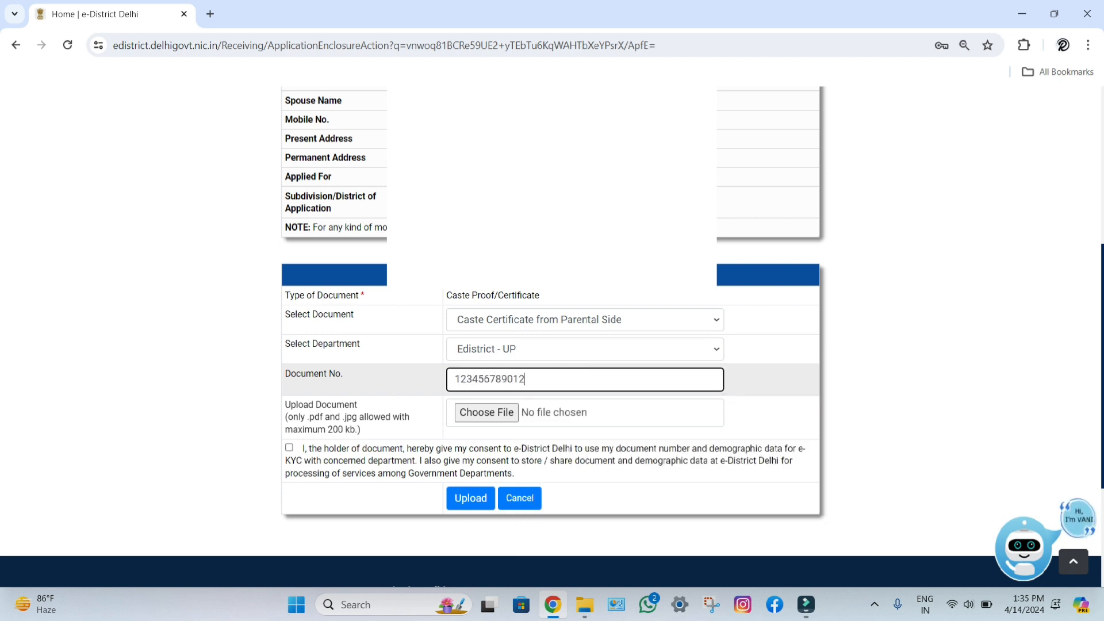
{"action": "key", "text": "Tab"}
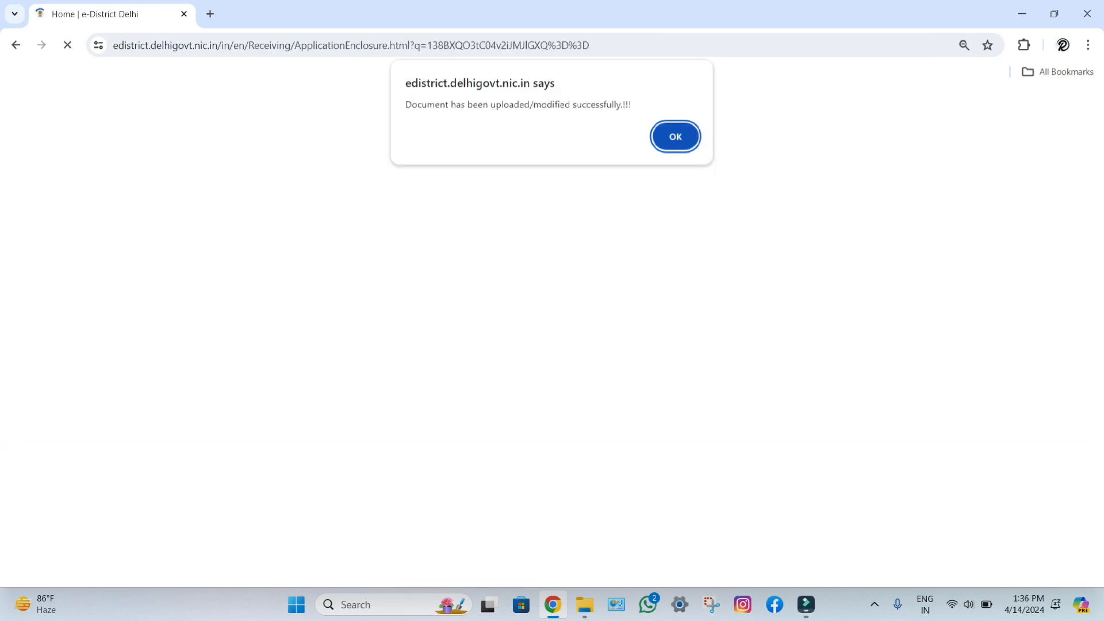
{"action": "key", "text": "Return"}
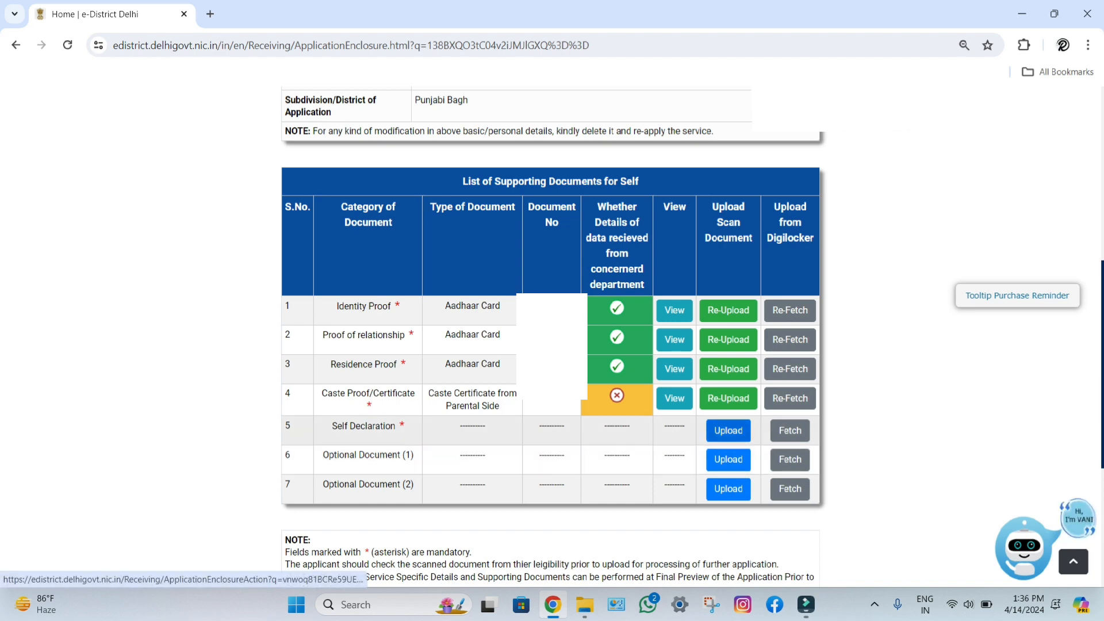
{"action": "left_click", "coordinate": [728, 430]}
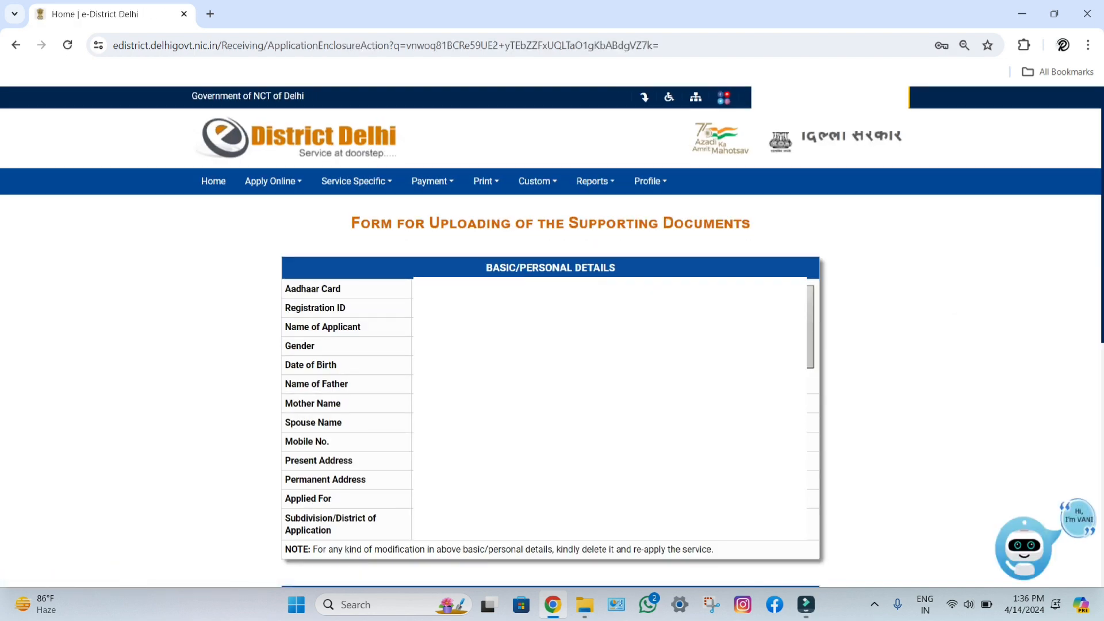
Step: Keep Self Declaration as the document and generate the self declaration form for viewing
{"action": "left_click", "coordinate": [585, 303]}
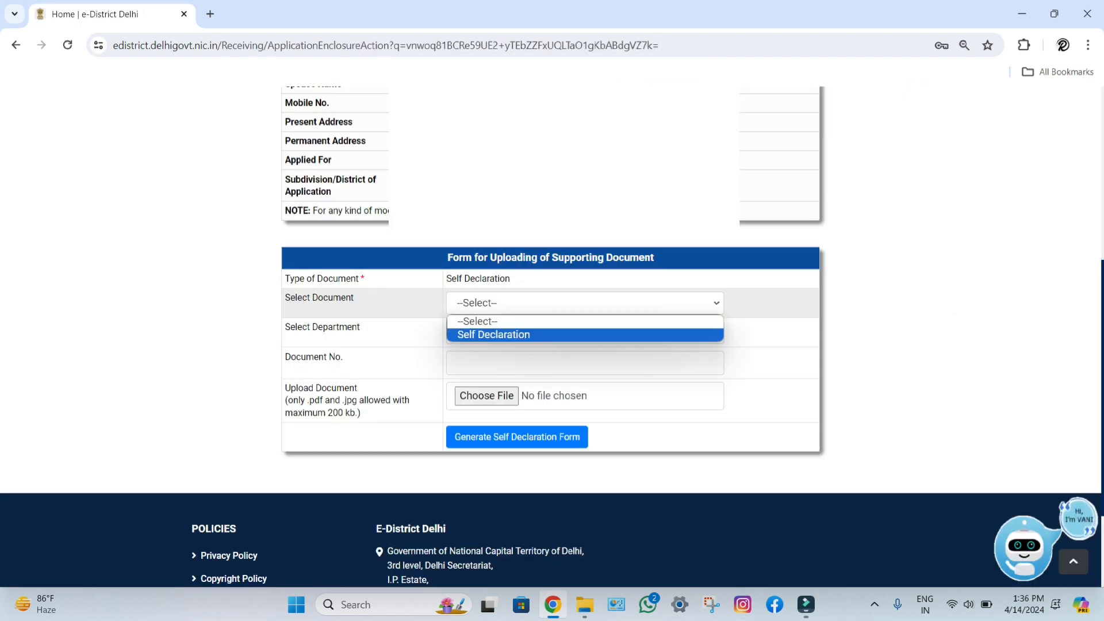
{"action": "key", "text": "Escape"}
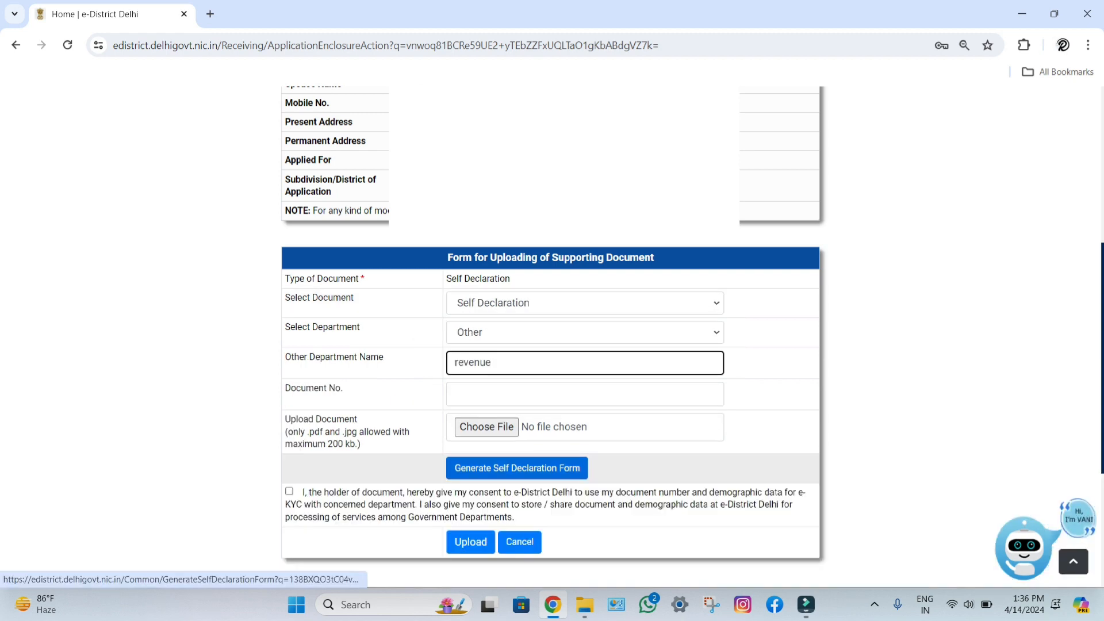
{"action": "left_click", "coordinate": [517, 467]}
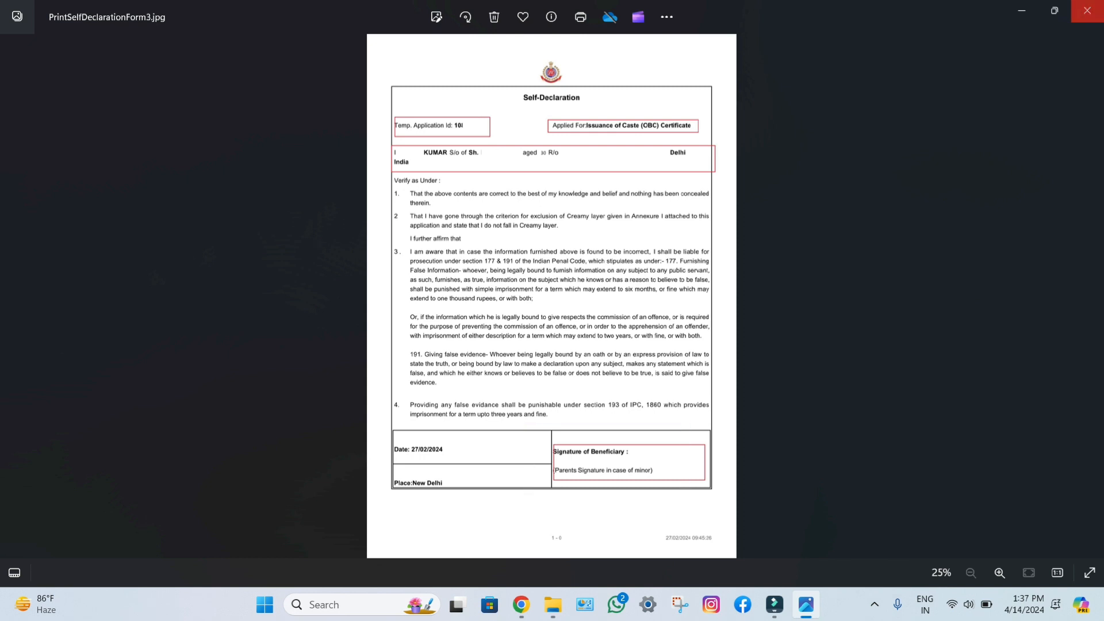
Step: Close the self declaration image in Photos and return to the e-District Delhi tab in Chrome
{"action": "left_click", "coordinate": [1086, 11]}
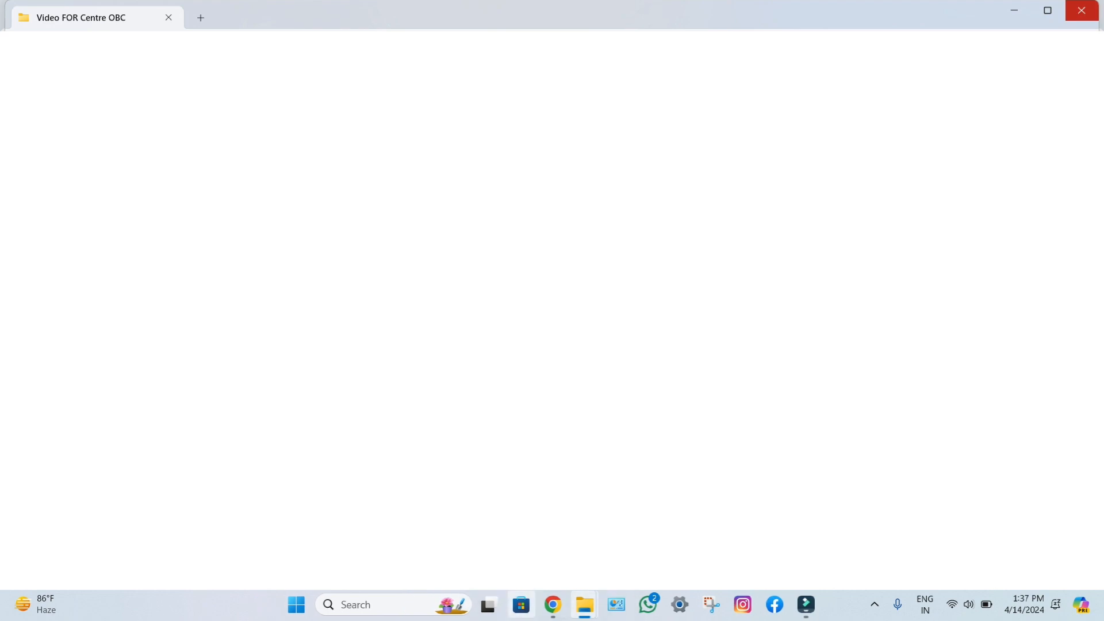
{"action": "left_click", "coordinate": [552, 604]}
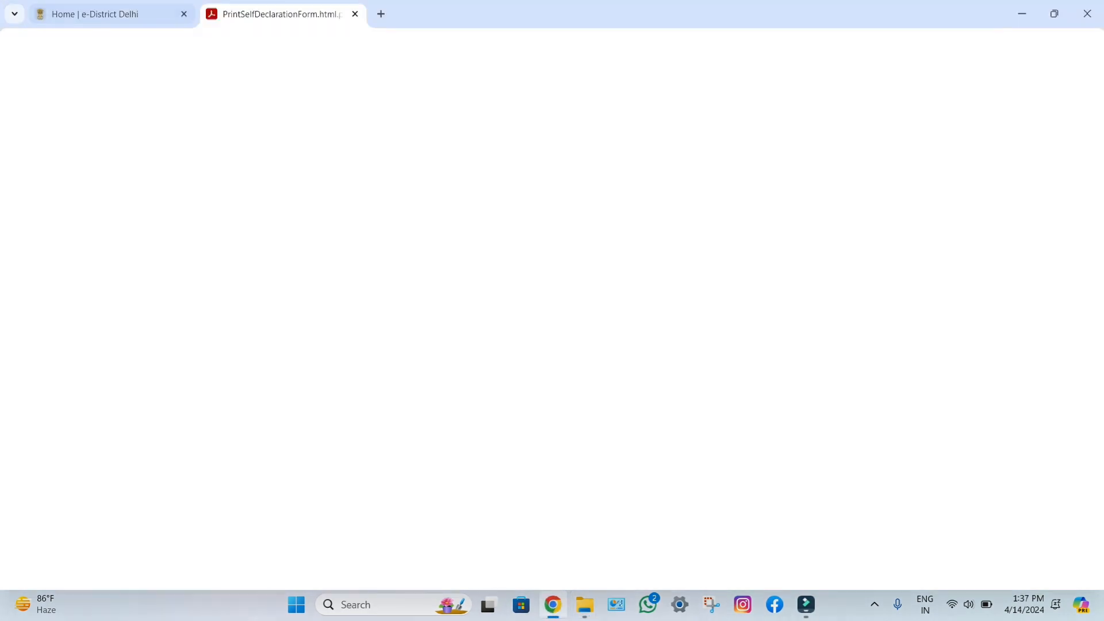
{"action": "left_click", "coordinate": [115, 14]}
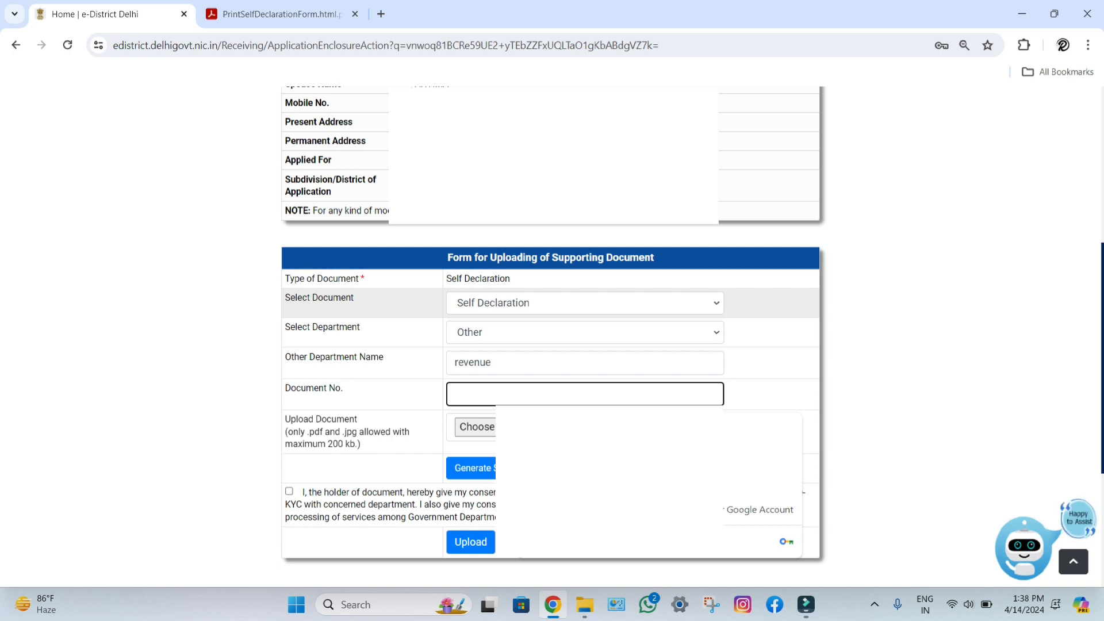
Step: Fill the Self Declaration row: department Other named 'revenue department', document number 10000000
{"action": "key", "text": "Return"}
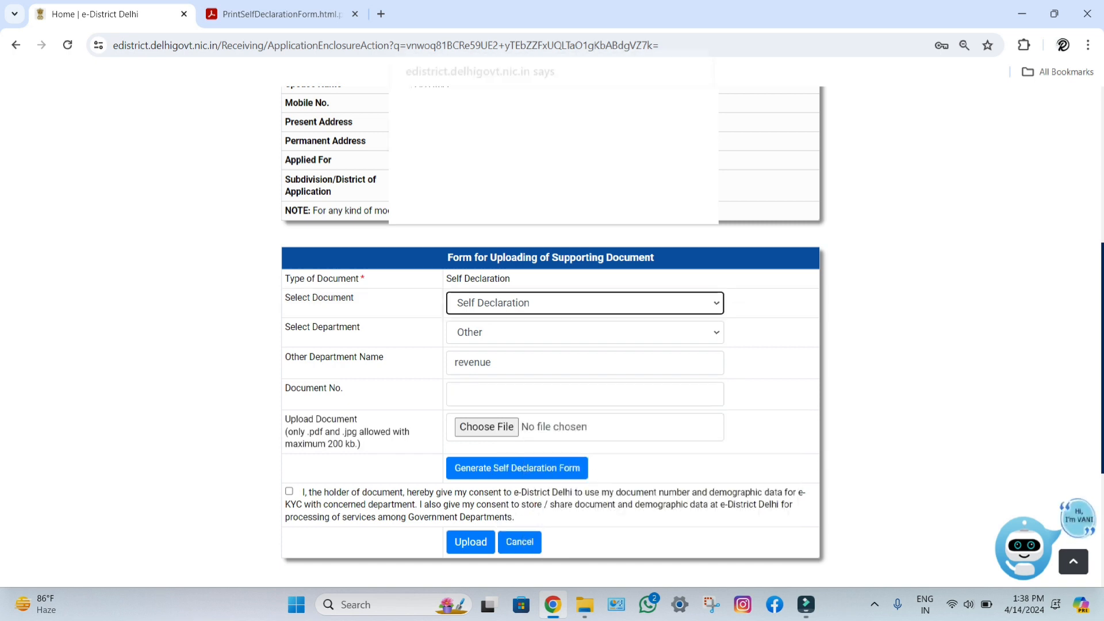
{"action": "left_click", "coordinate": [585, 303]}
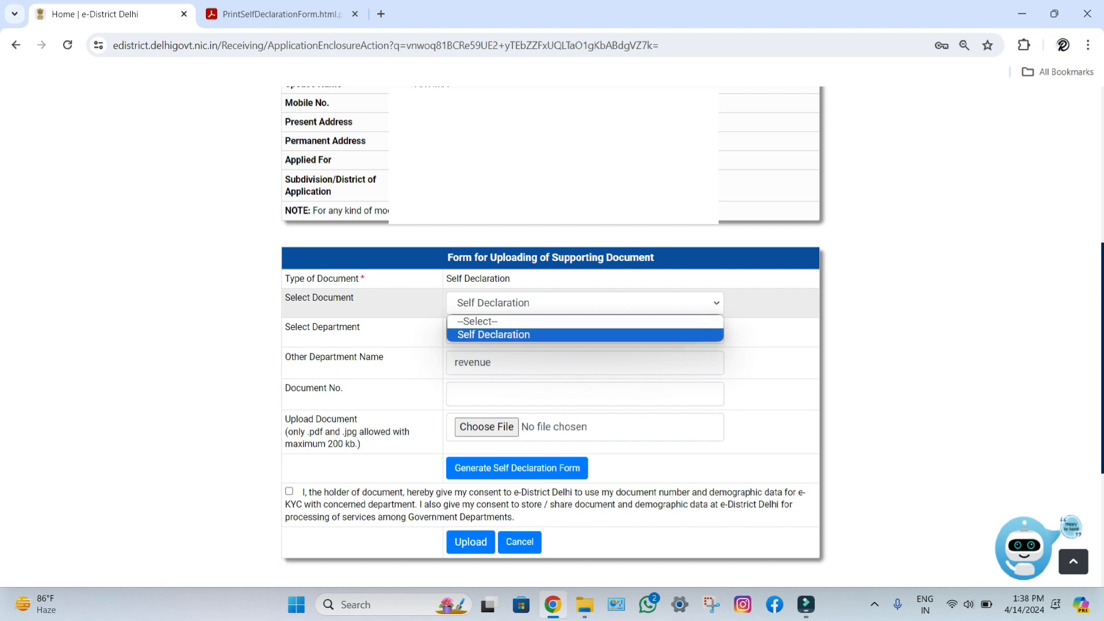
{"action": "left_click", "coordinate": [585, 334]}
{"action": "left_click", "coordinate": [584, 333]}
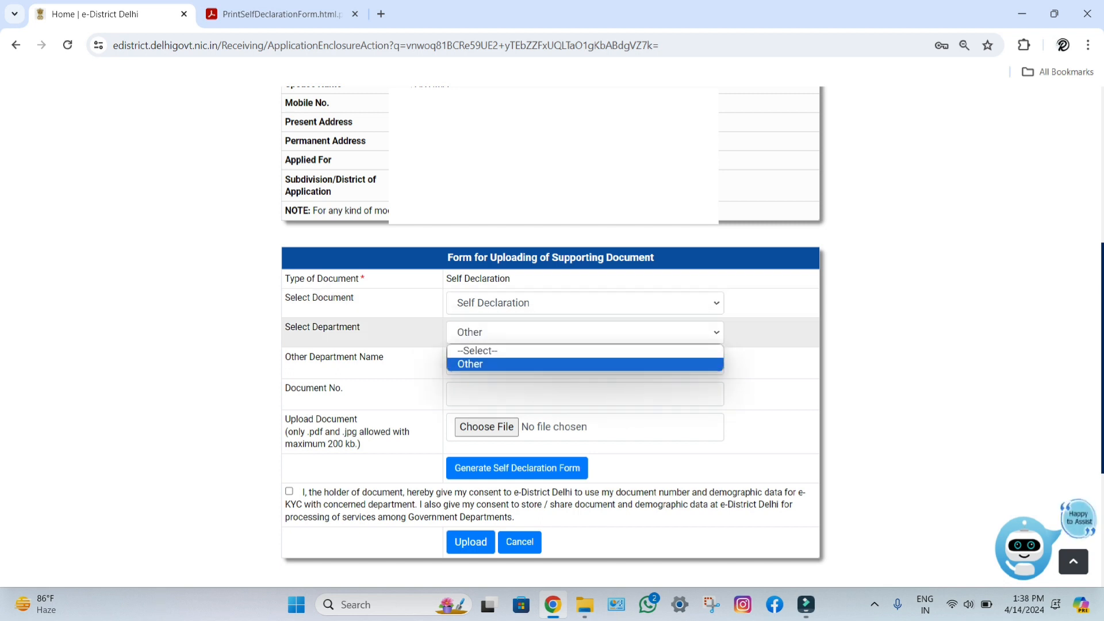
{"action": "key", "text": "Return"}
{"action": "left_click", "coordinate": [490, 362]}
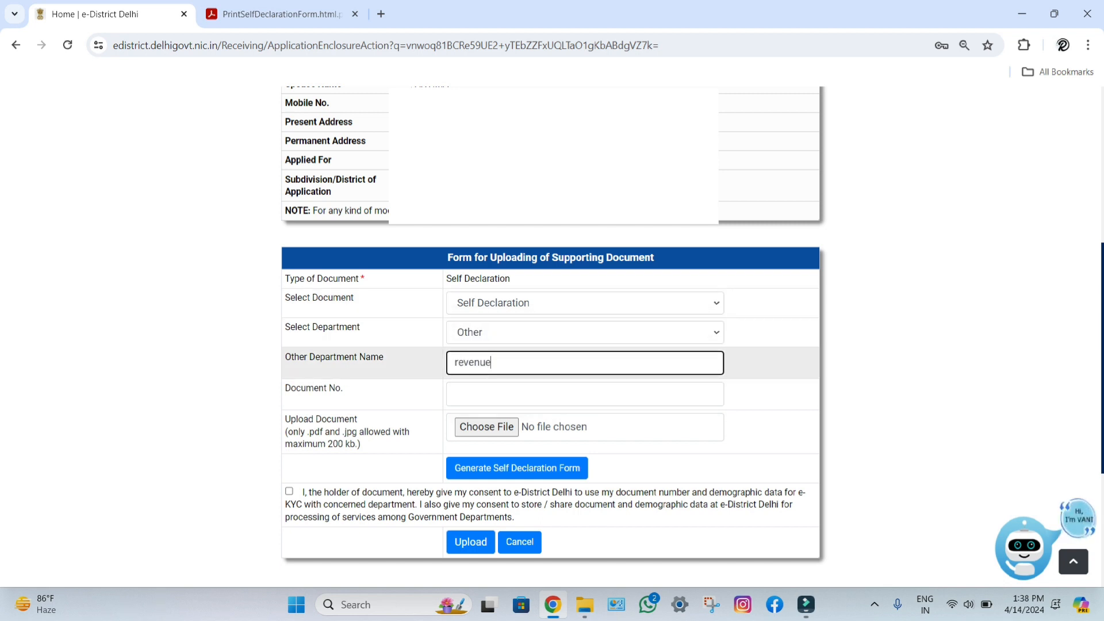
{"action": "type", "text": "depar"}
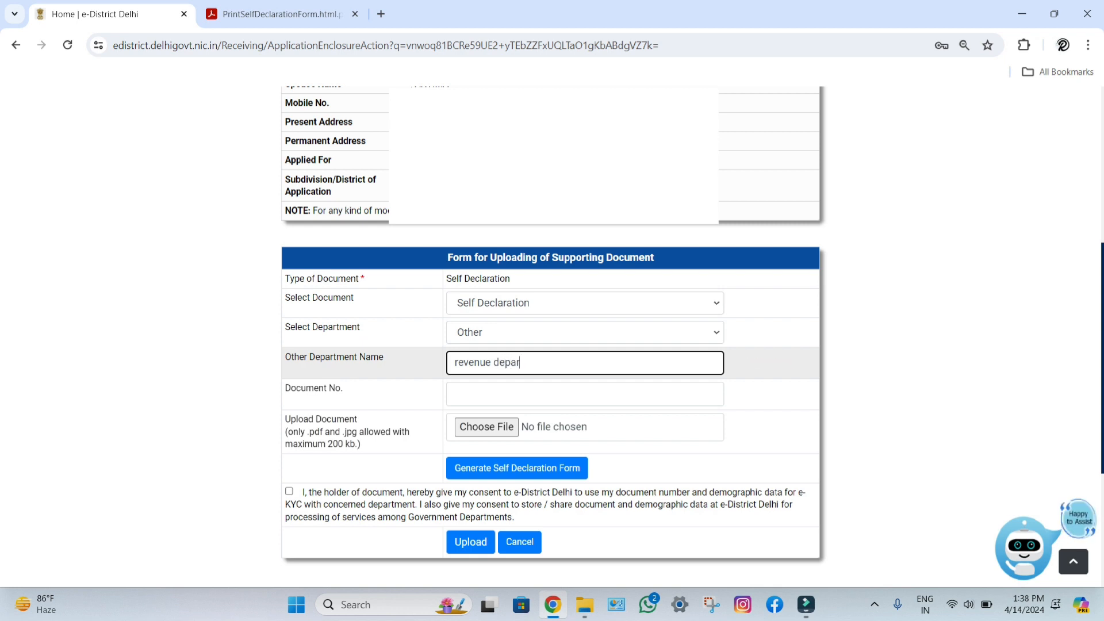
{"action": "type", "text": "tment"}
{"action": "key", "text": "Tab"}
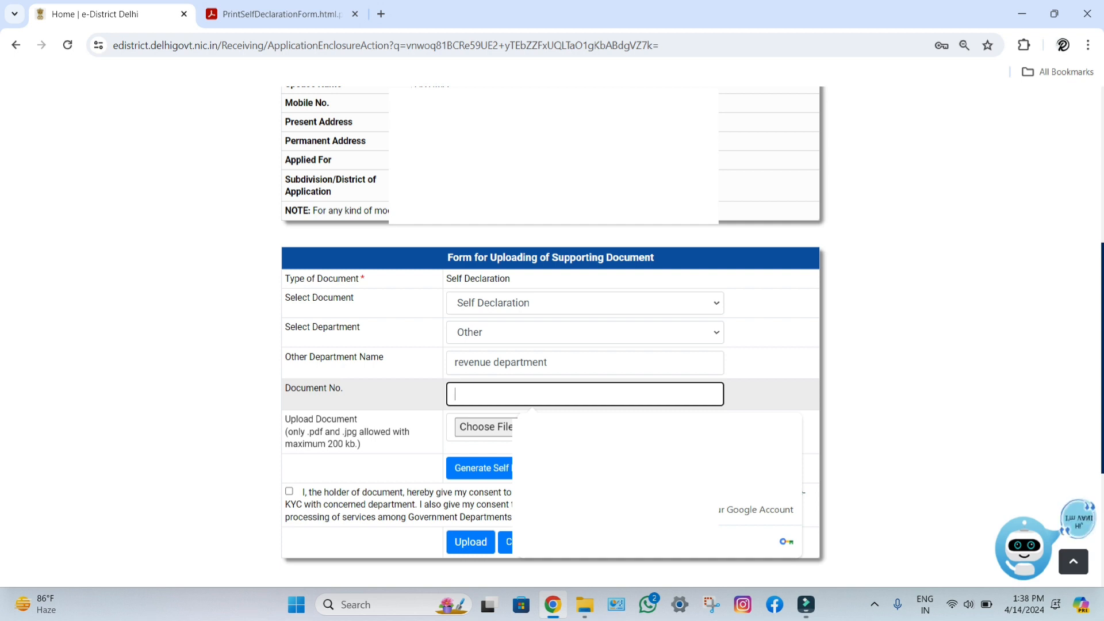
{"action": "type", "text": "10000000"}
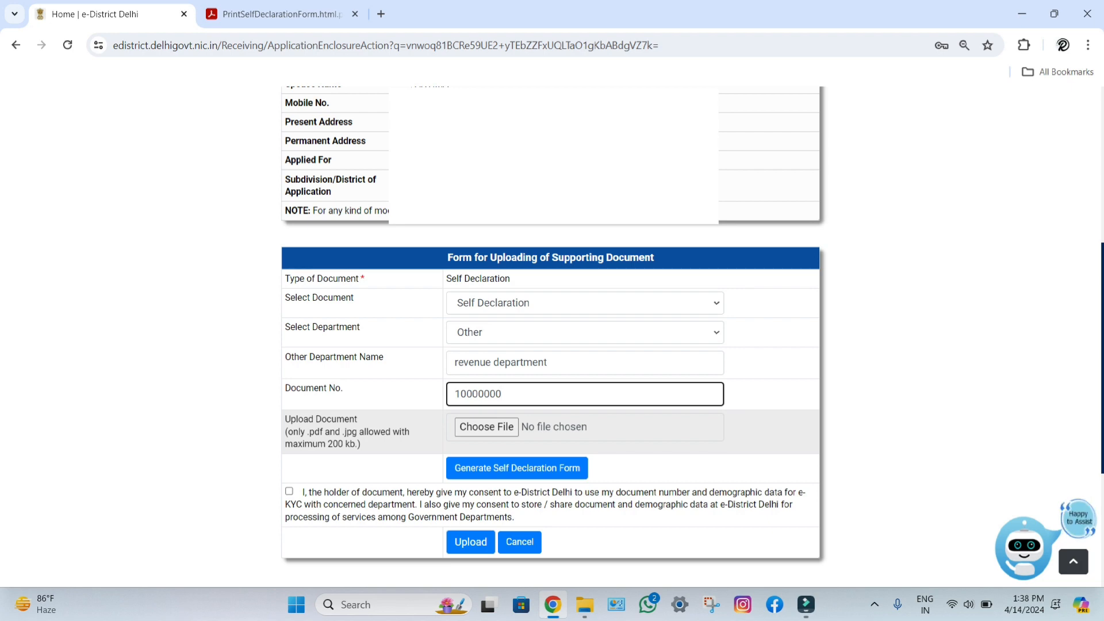
Step: Attach ZONE.jpg, give consent, and upload the self declaration
{"action": "left_click", "coordinate": [532, 426]}
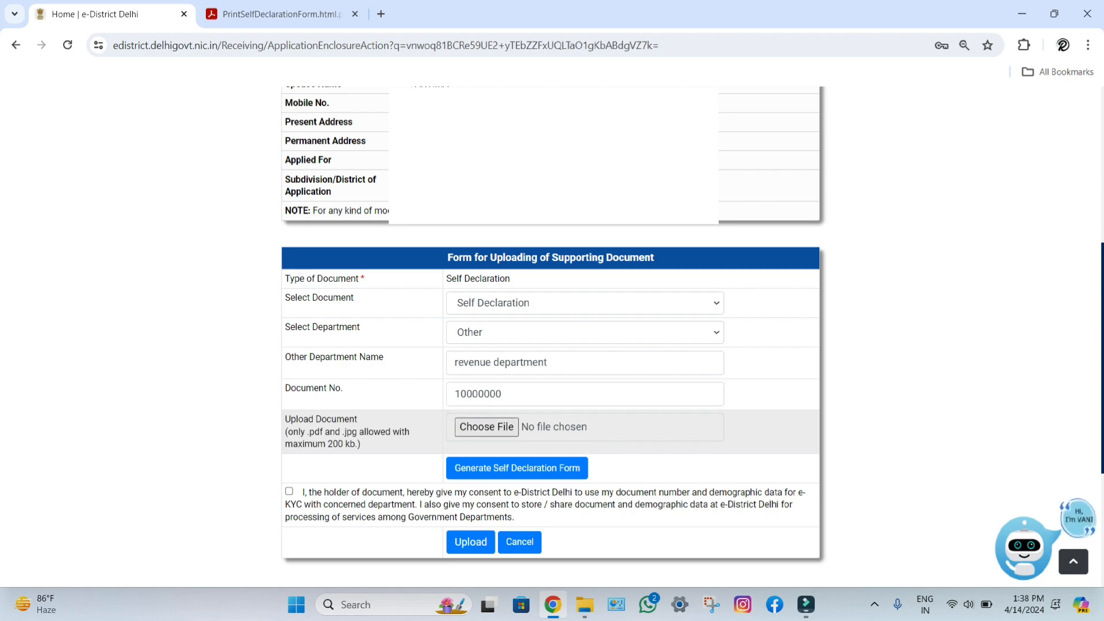
{"action": "left_click", "coordinate": [527, 411]}
{"action": "key", "text": "Return"}
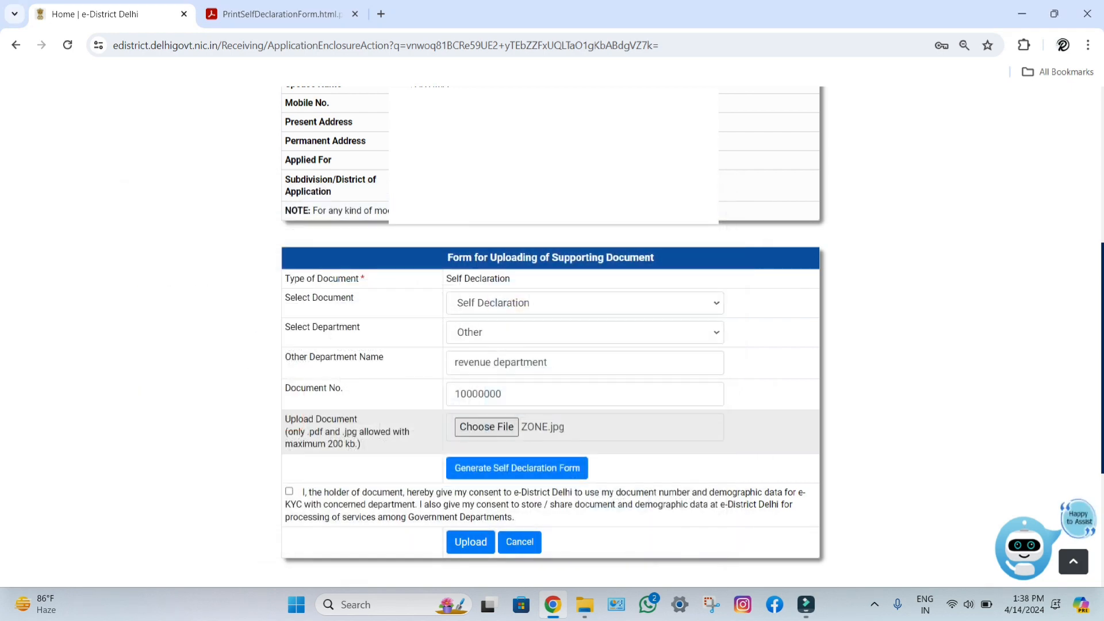
{"action": "left_click", "coordinate": [289, 491]}
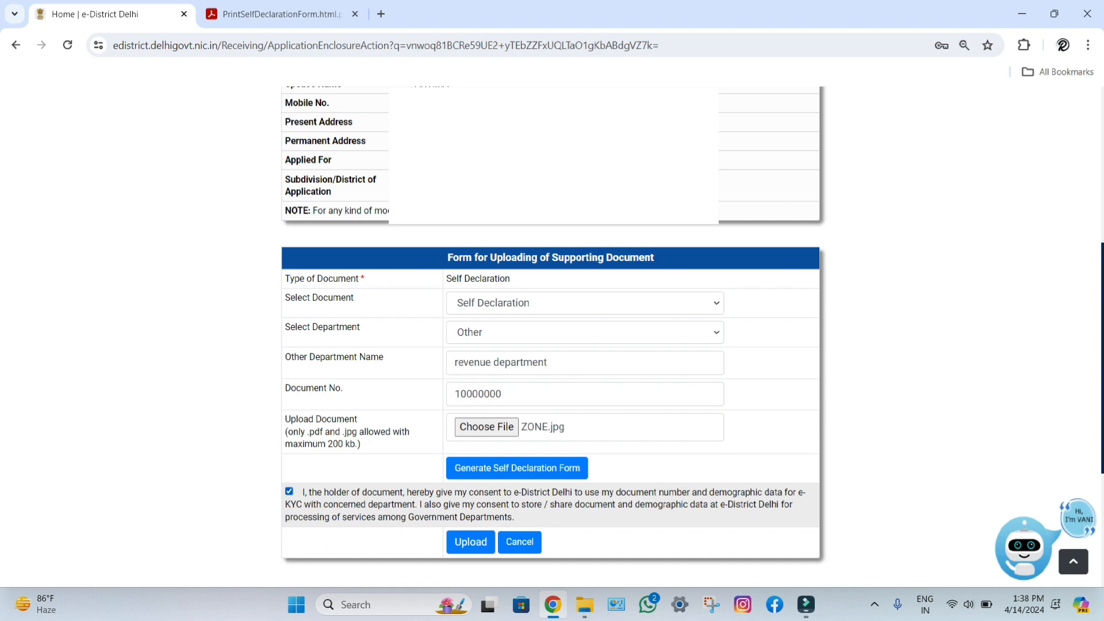
{"action": "left_click", "coordinate": [470, 542]}
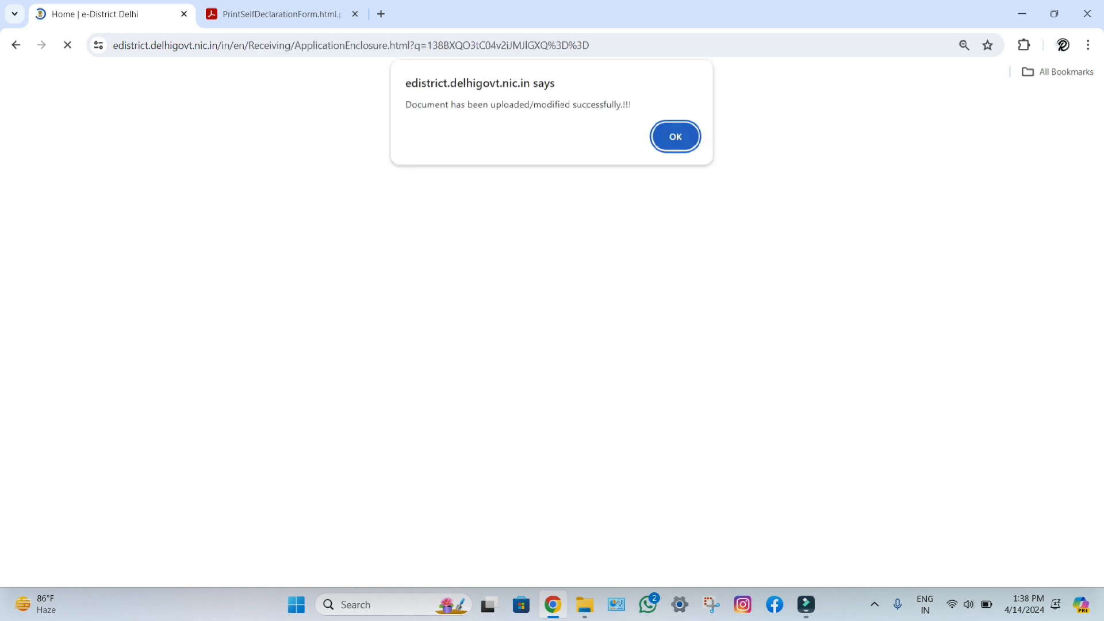
{"action": "key", "text": "Return"}
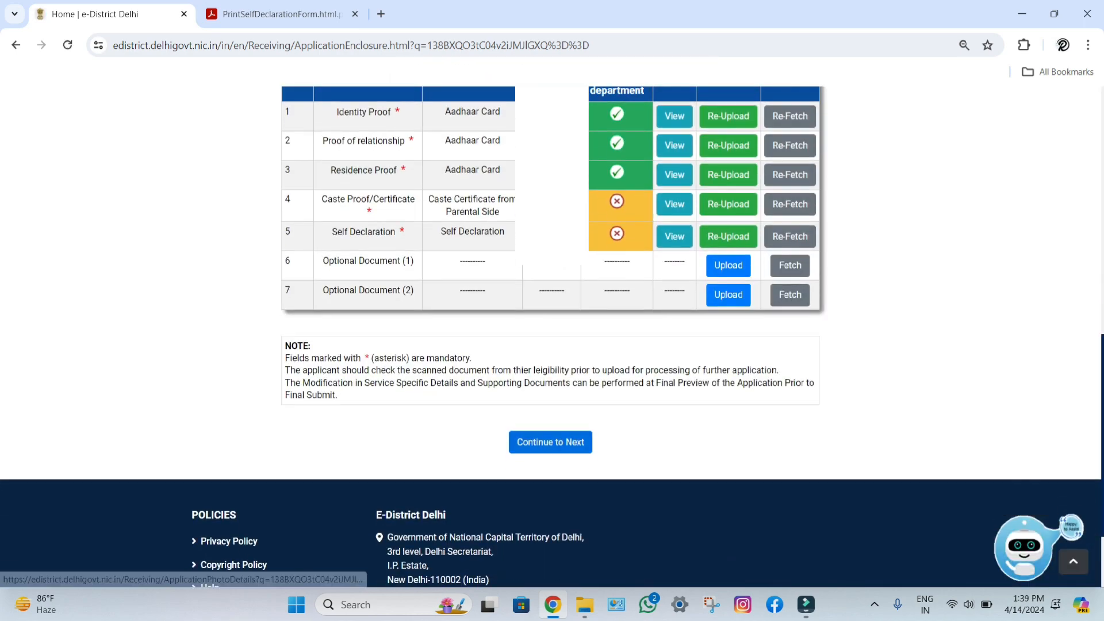
Step: Continue to the photograph step and upload the applicant's photo from a file
{"action": "left_click", "coordinate": [550, 441]}
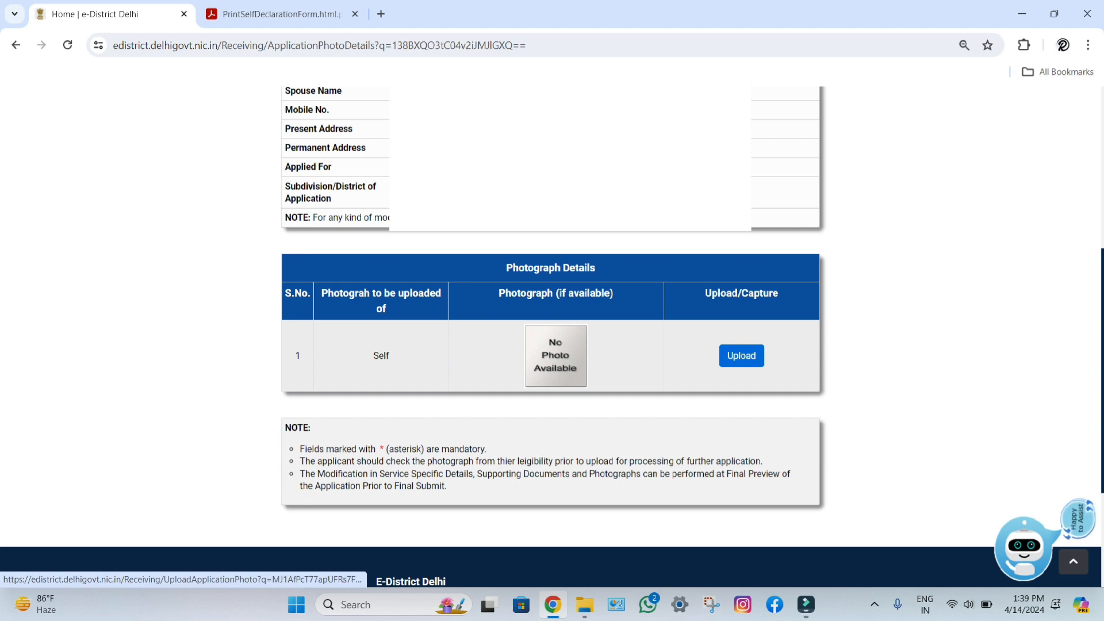
{"action": "left_click", "coordinate": [741, 355]}
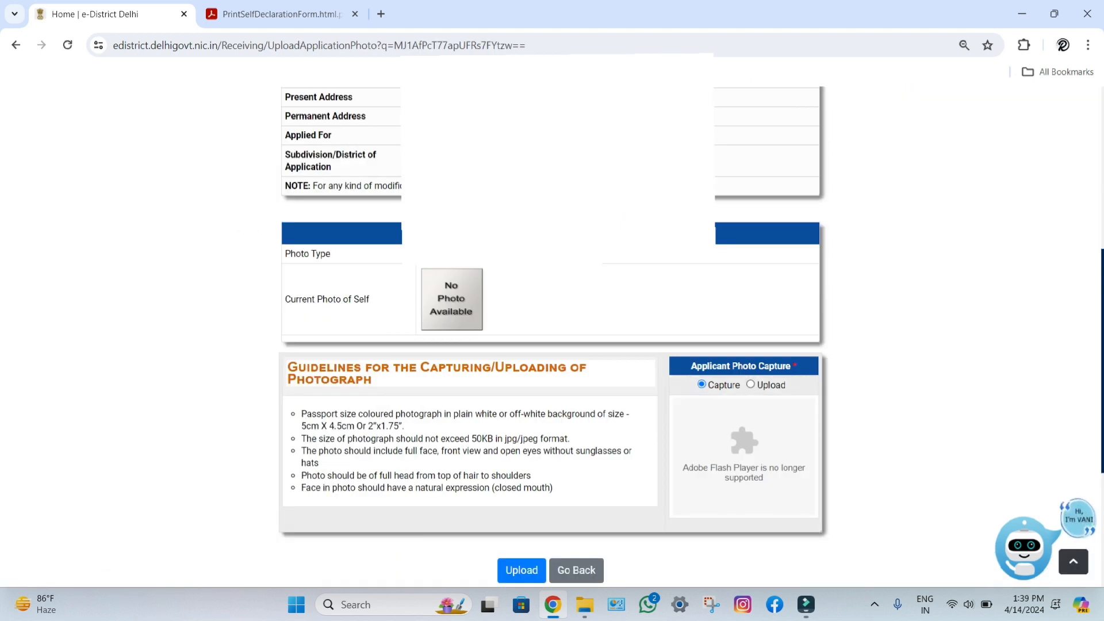
{"action": "left_click", "coordinate": [750, 384]}
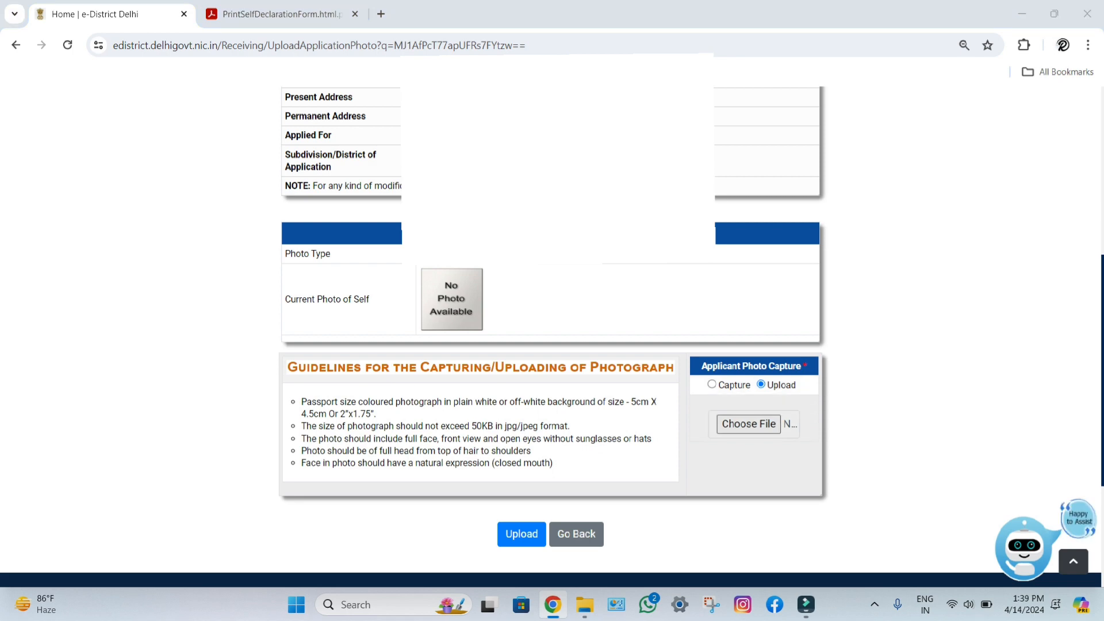
{"action": "left_click", "coordinate": [748, 425]}
{"action": "left_click", "coordinate": [528, 313]}
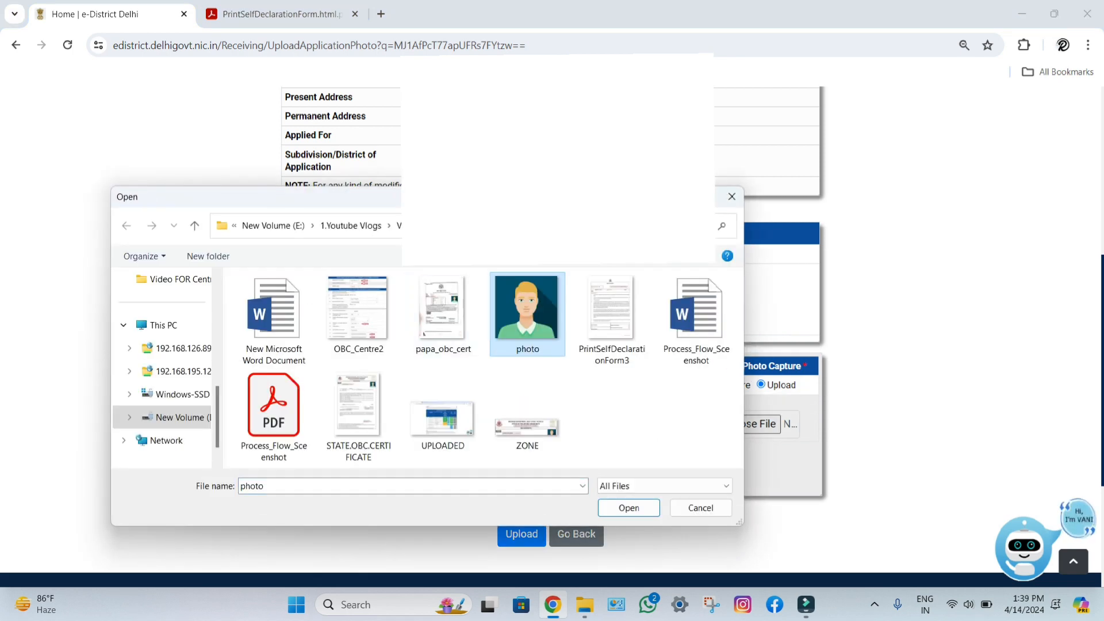
{"action": "left_click", "coordinate": [628, 507]}
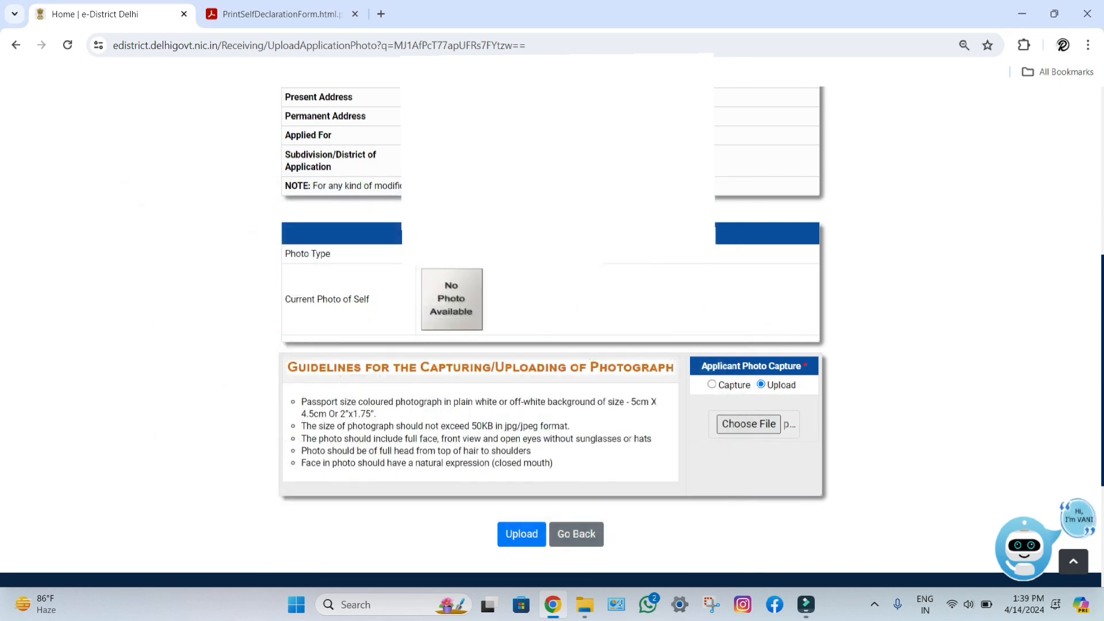
{"action": "key", "text": "Tab"}
{"action": "key", "text": "Return"}
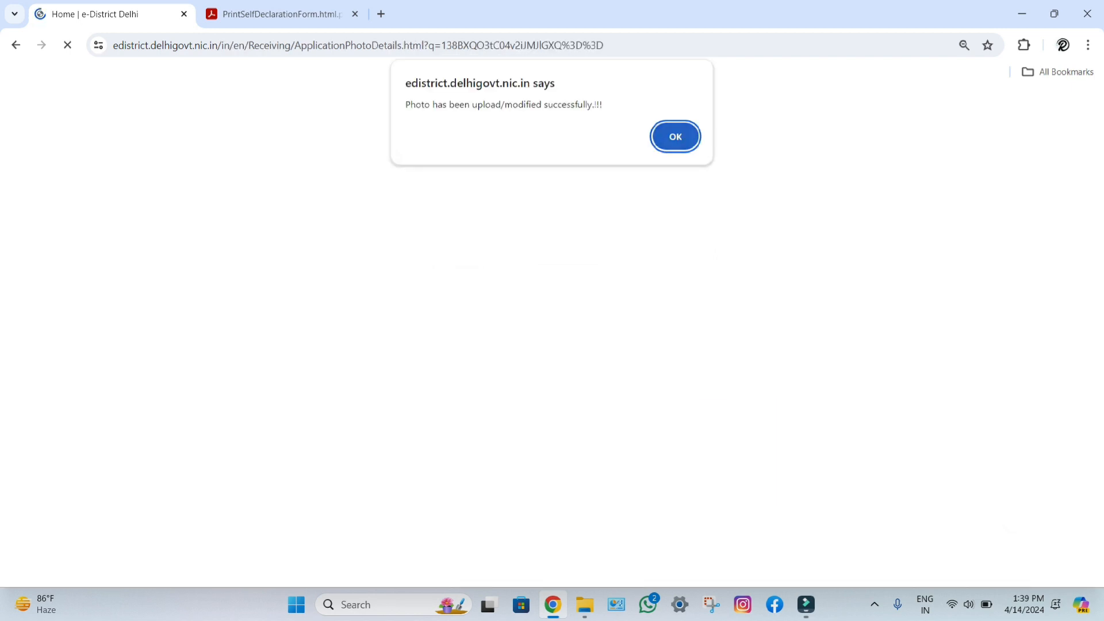
{"action": "key", "text": "Return"}
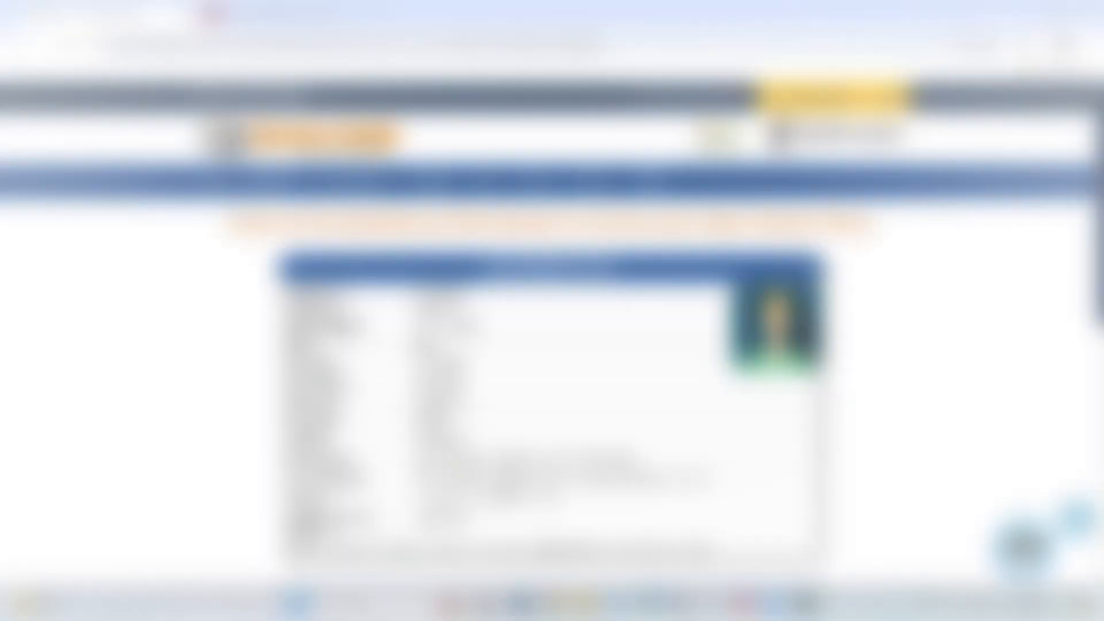
Step: Scroll down to check the uploaded applicant photo in the Photograph Details Self row
{"action": "scroll", "coordinate": [550, 322], "scroll_direction": "down", "scroll_amount": 5}
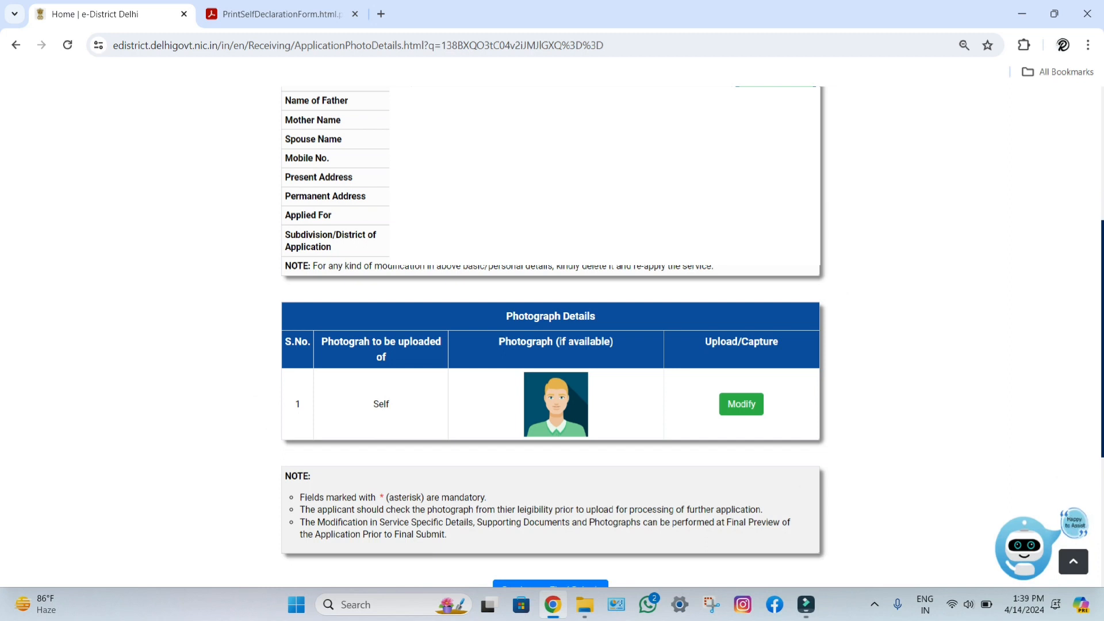
{"action": "scroll", "coordinate": [550, 322], "scroll_direction": "down", "scroll_amount": 2}
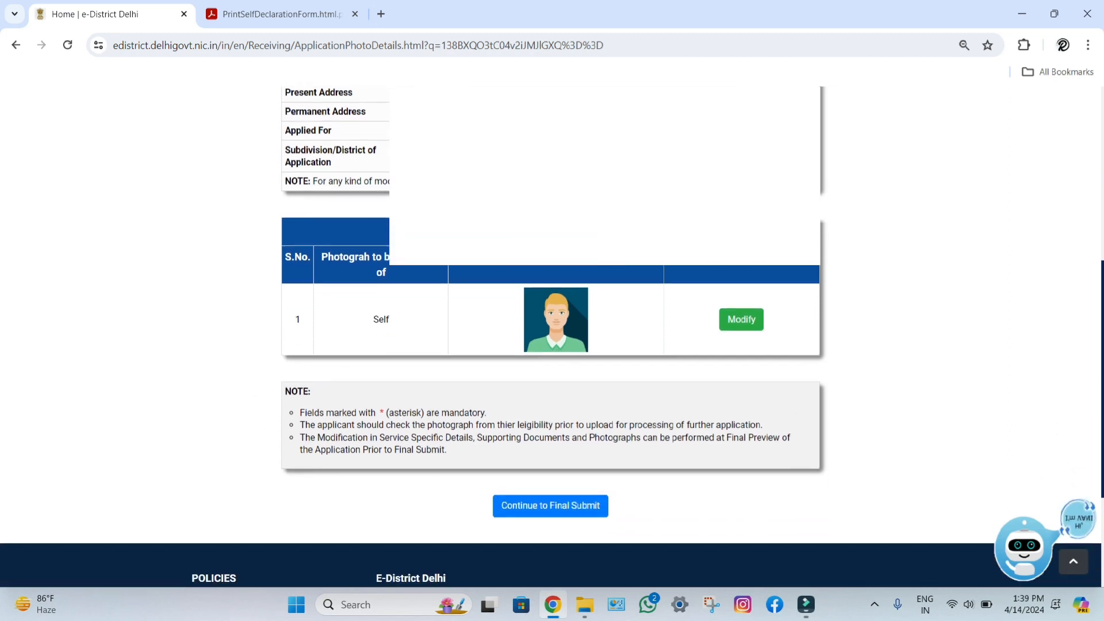